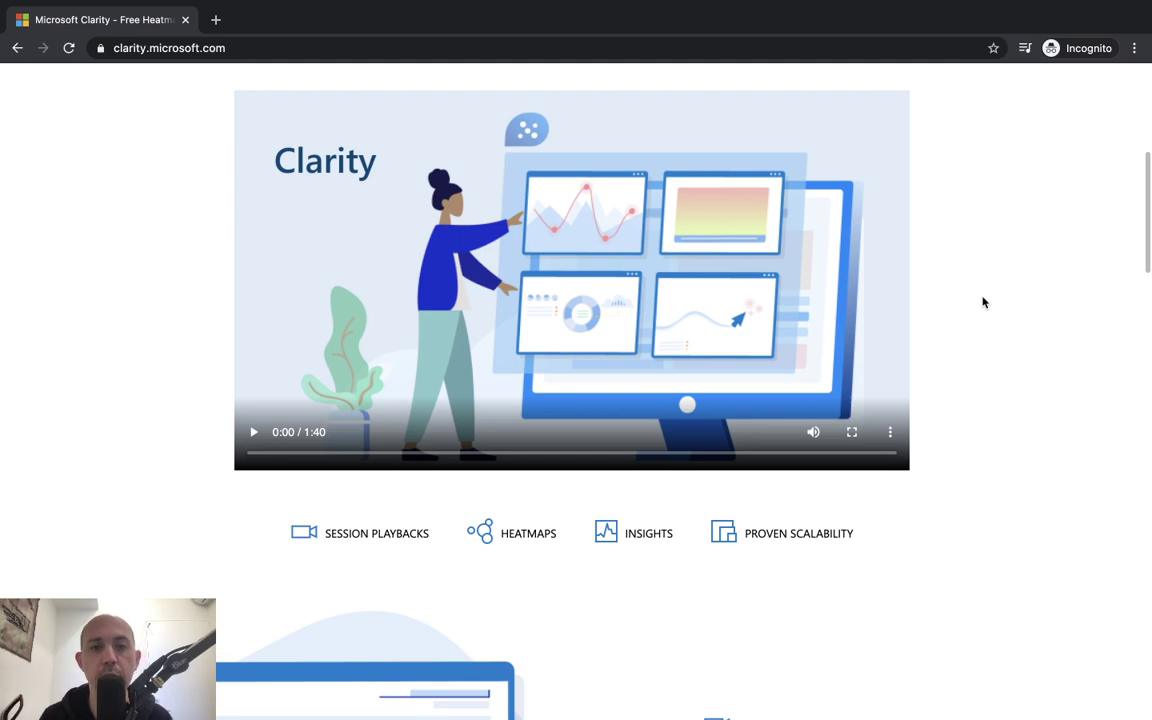
Switch to the browser window with the Astral Web Inc dashboard and review the available session filters without applying any.
scroll(983, 302, up, 6)
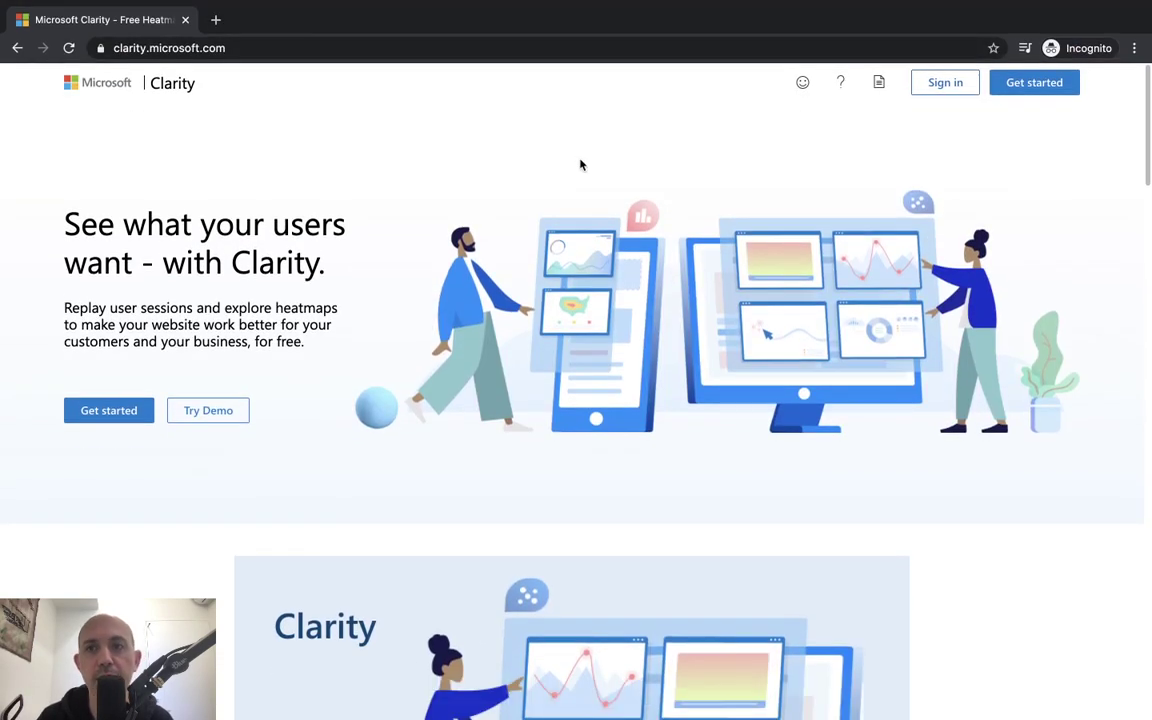
key(ctrl+Left)
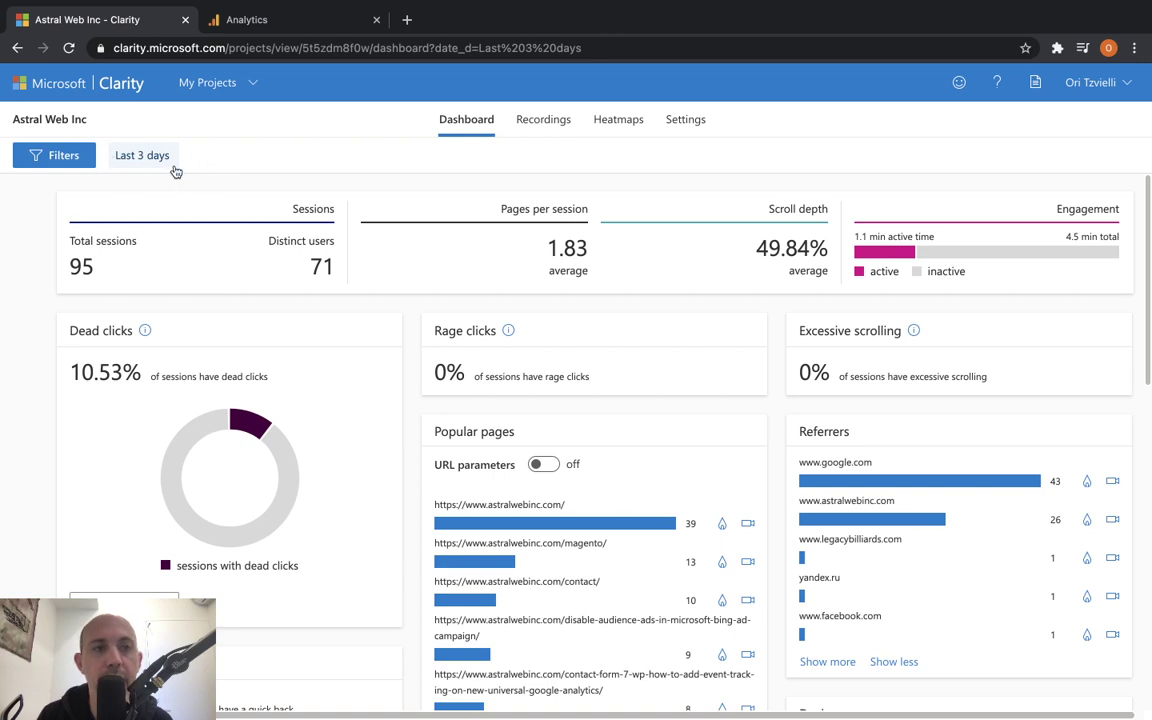
click(62, 157)
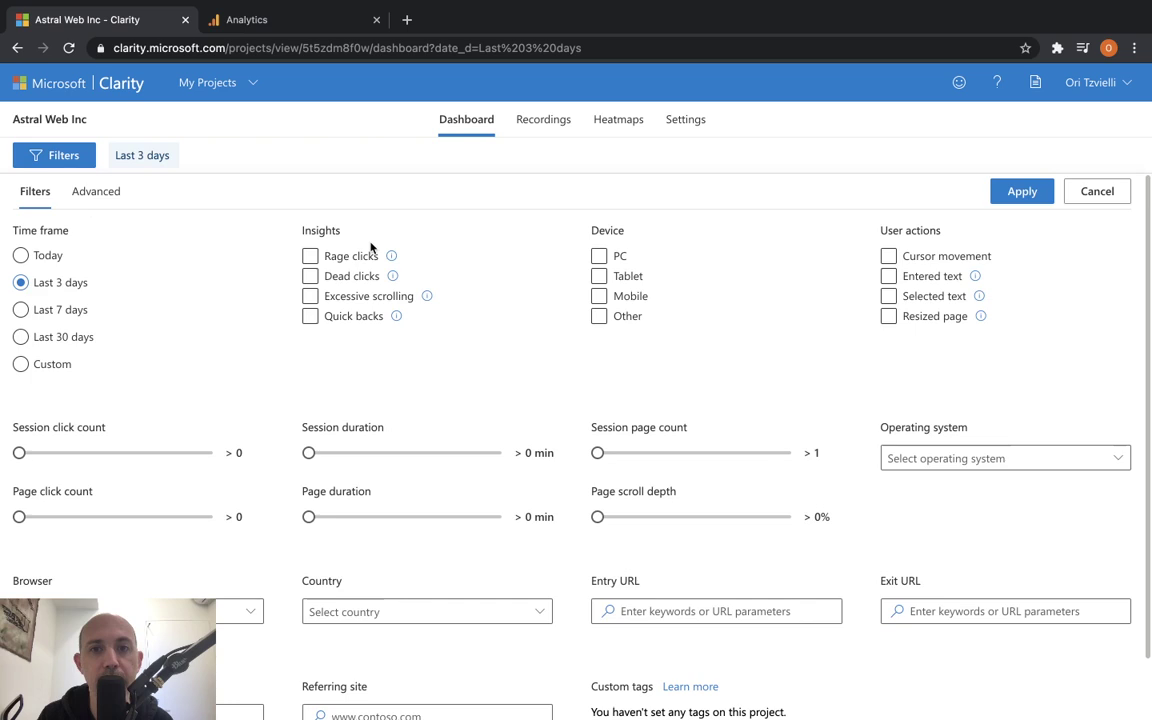
click(600, 276)
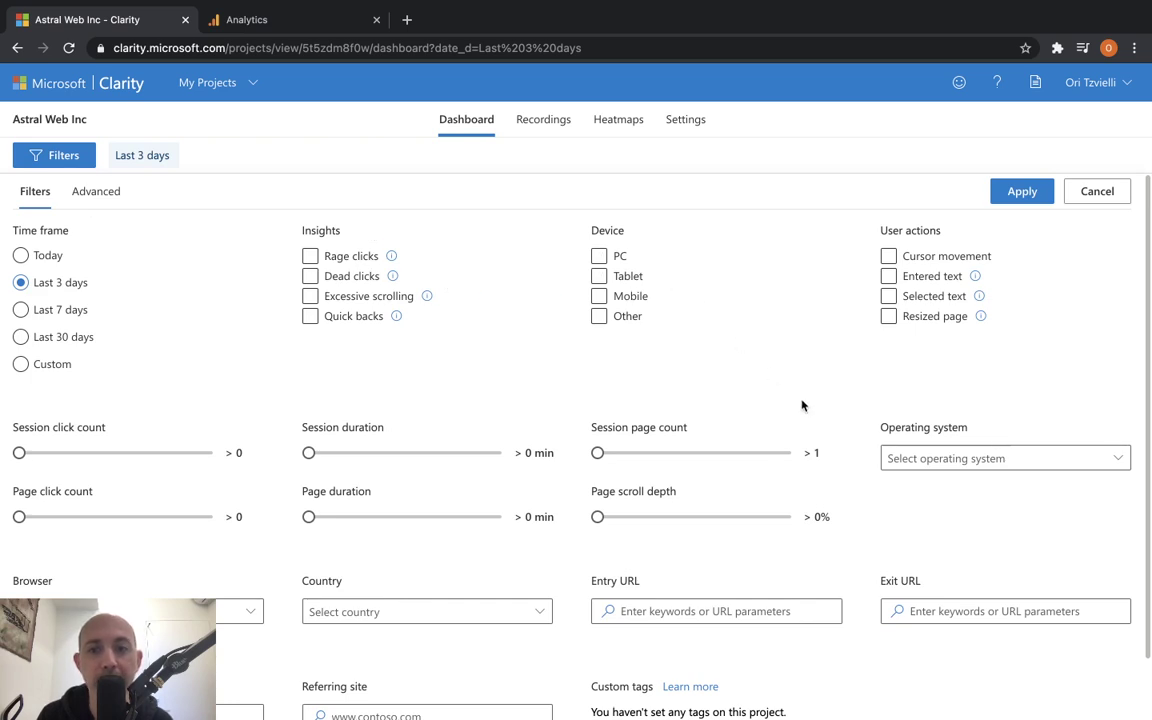
scroll(932, 468, down, 1)
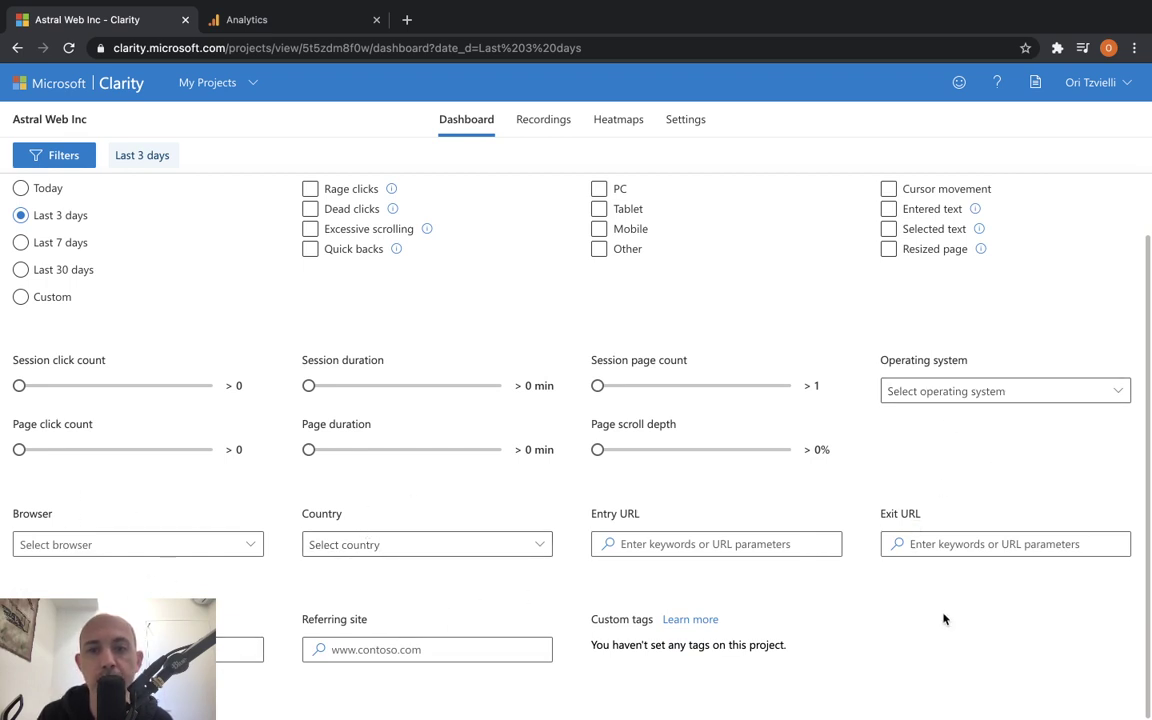
scroll(861, 481, up, 2)
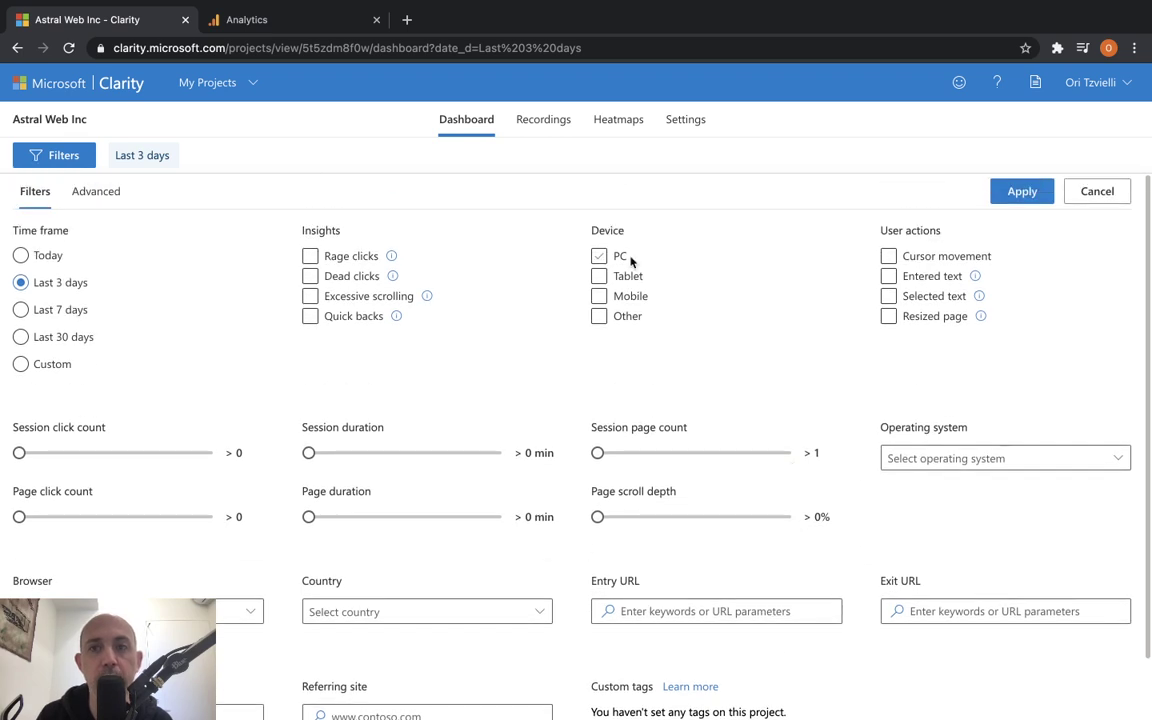
click(1088, 191)
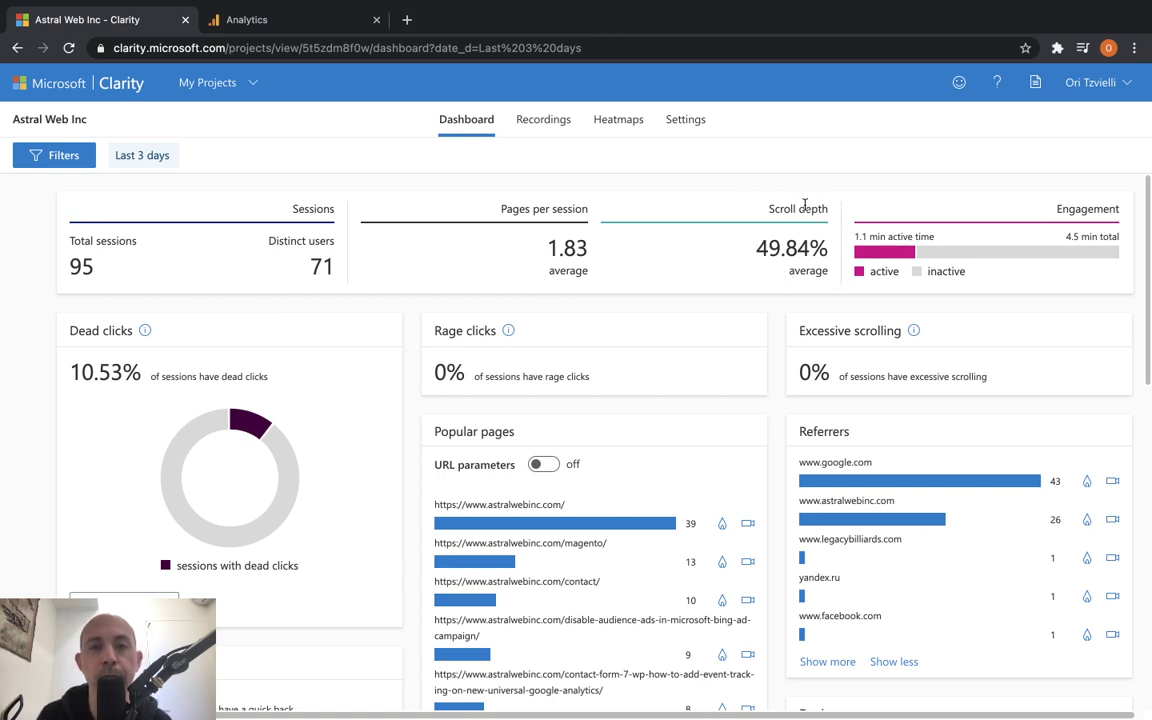
Examine the dashboard's scroll depth, engagement and dead clicks figures for the last 3 days.
scroll(804, 204, down, 10)
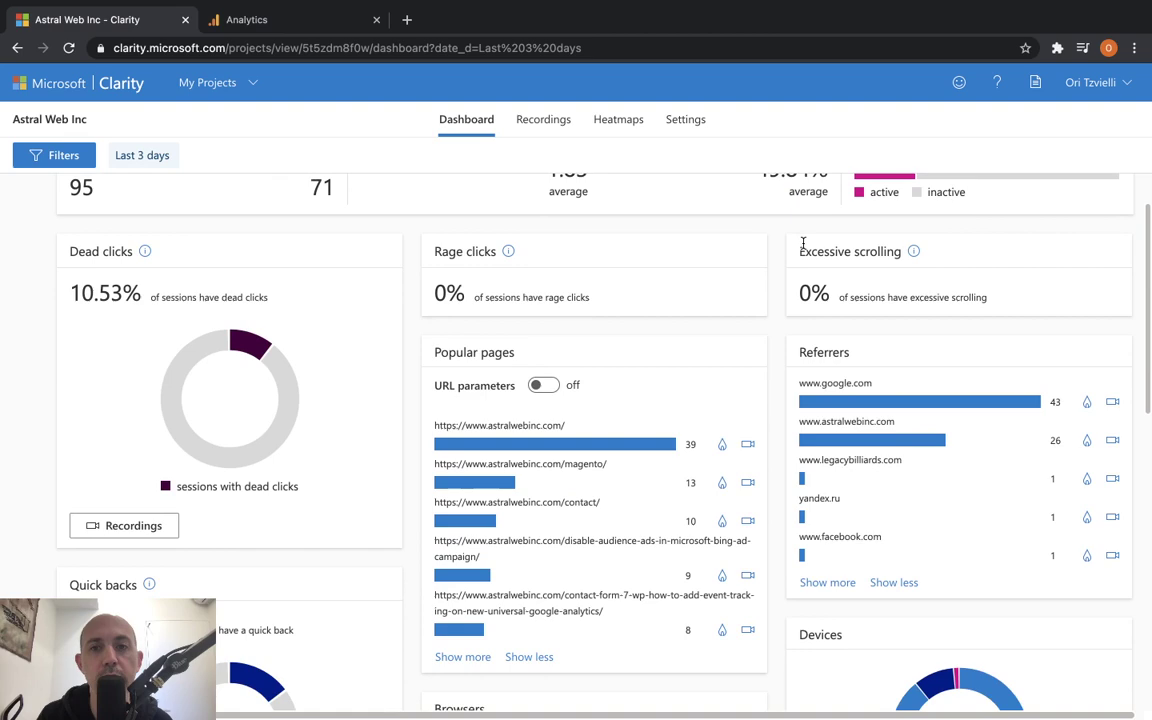
scroll(804, 248, up, 10)
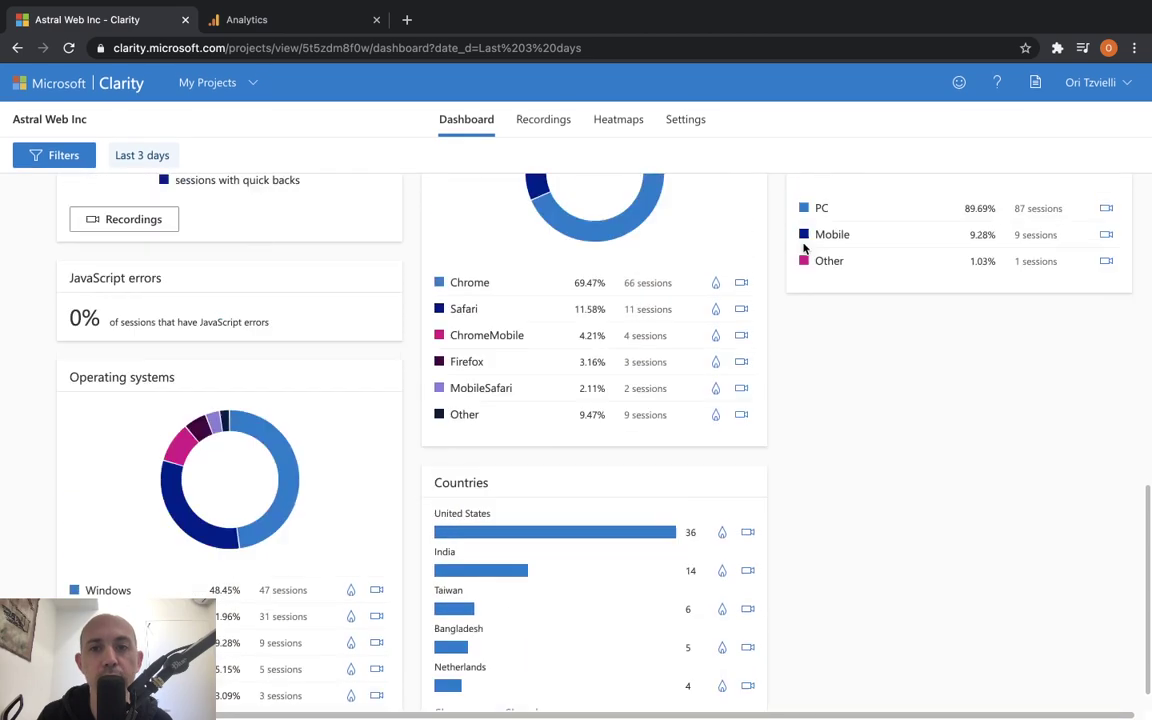
drag(759, 249, 827, 250)
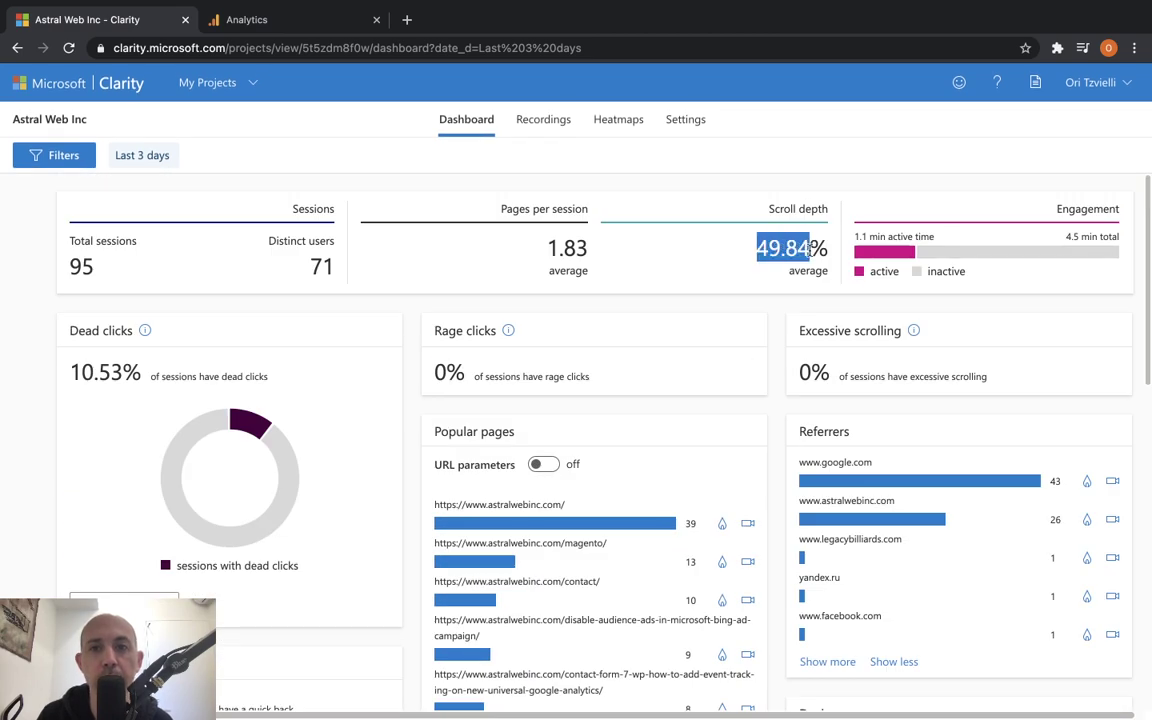
scroll(791, 262, down, 3)
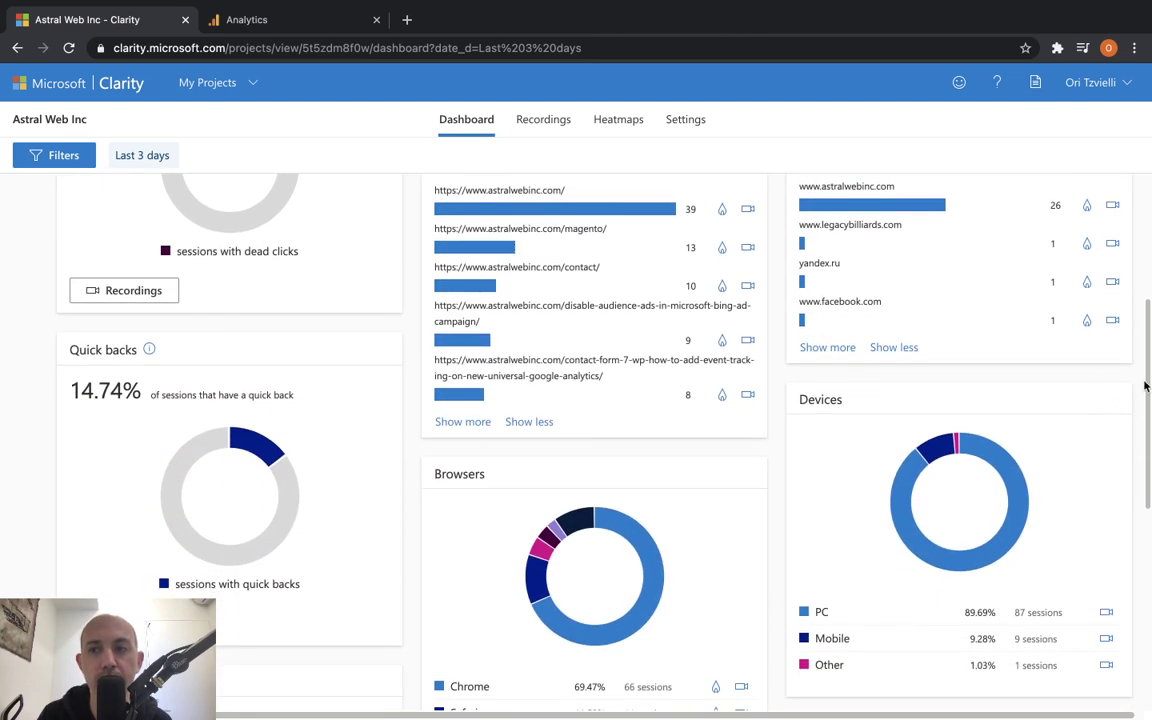
scroll(908, 396, up, 3)
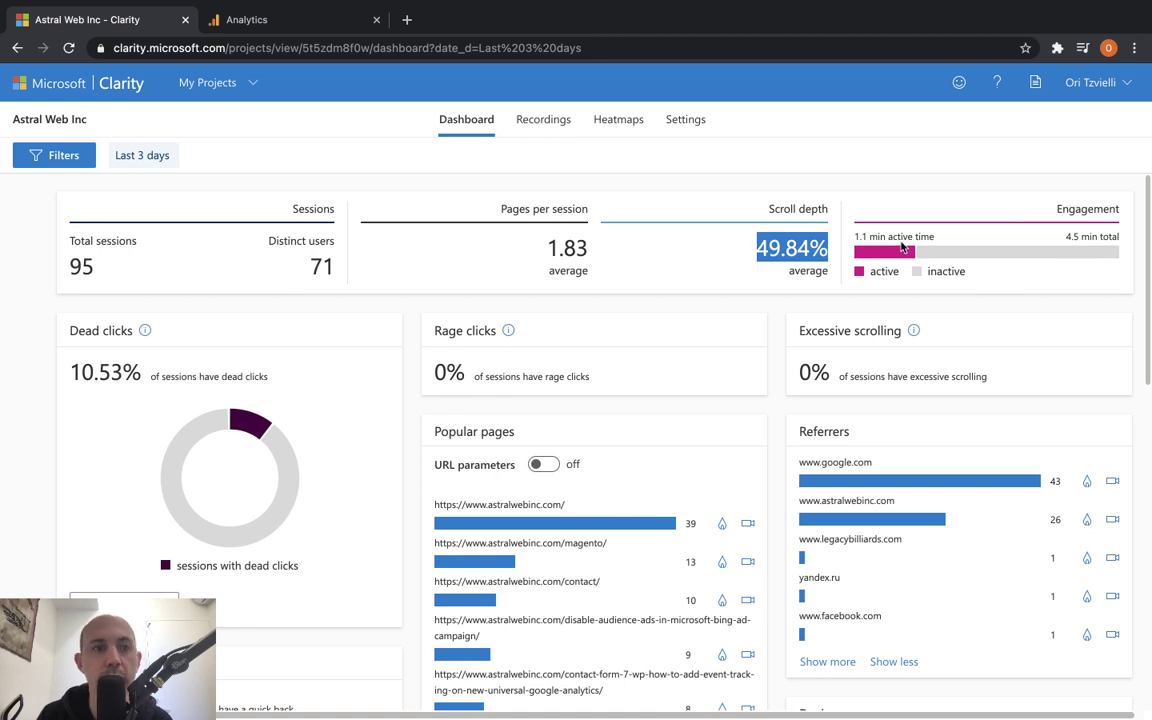
scroll(553, 206, down, 1)
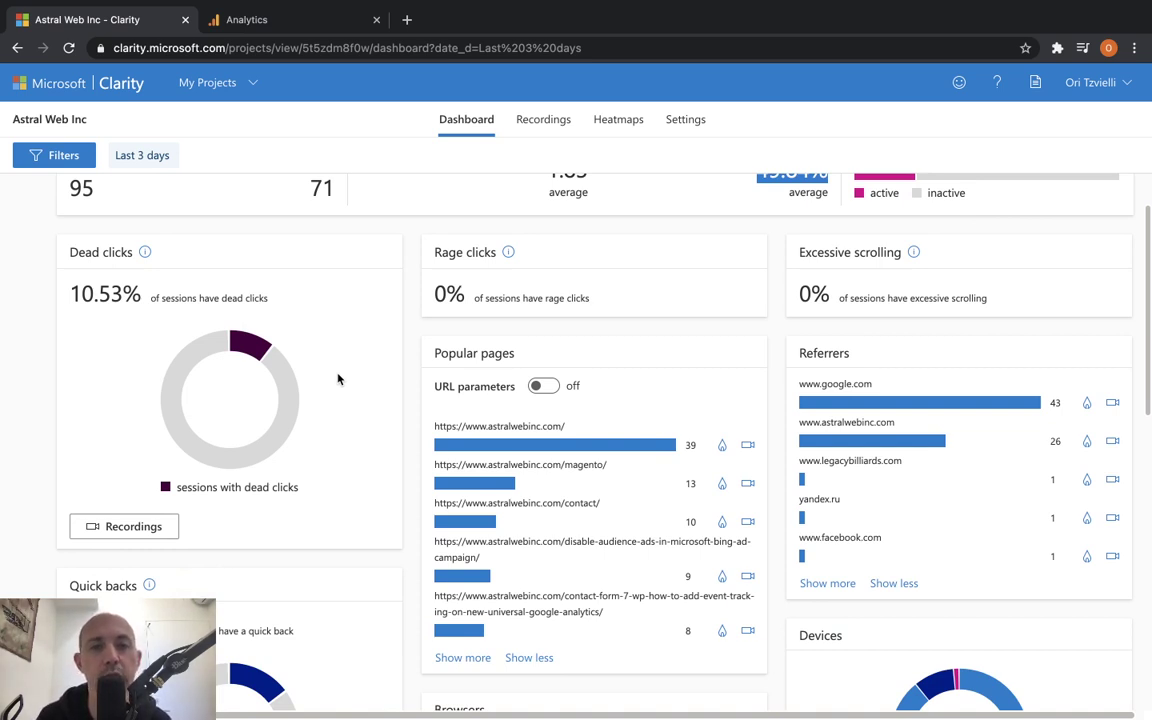
triple_click(373, 373)
click(370, 420)
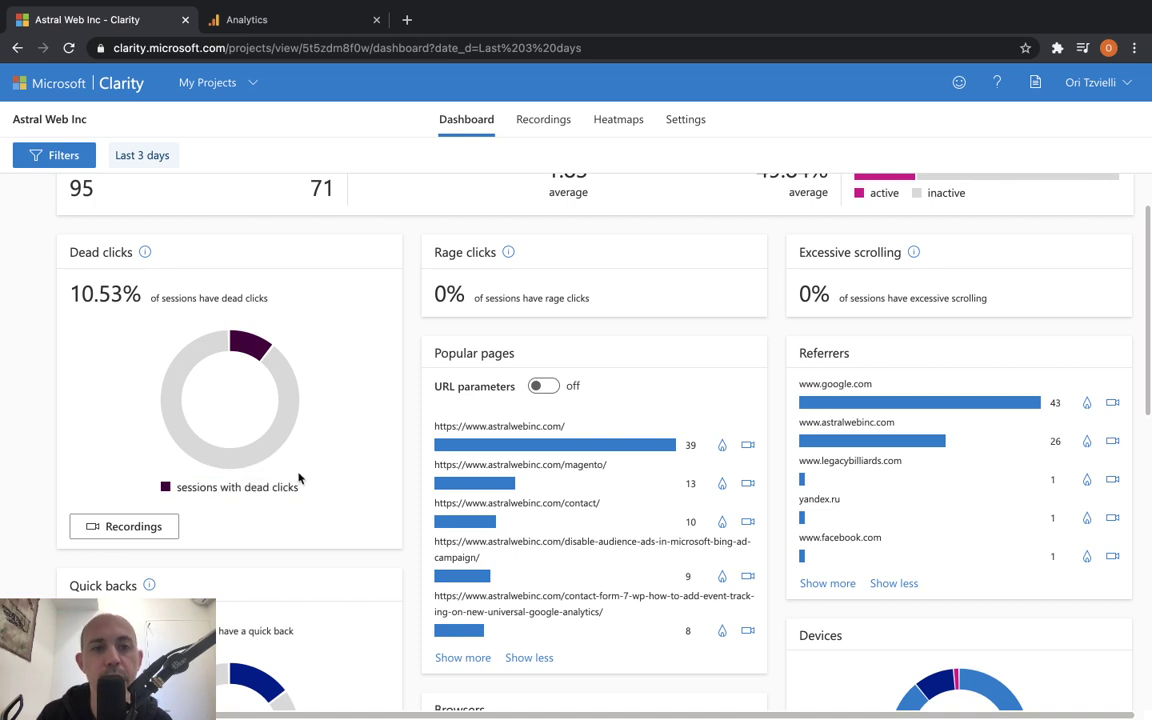
click(292, 485)
Reopen the Astral Web Inc project from the project list and examine its referrers, popular pages, quick backs, browsers, devices, operating systems and countries.
click(10, 48)
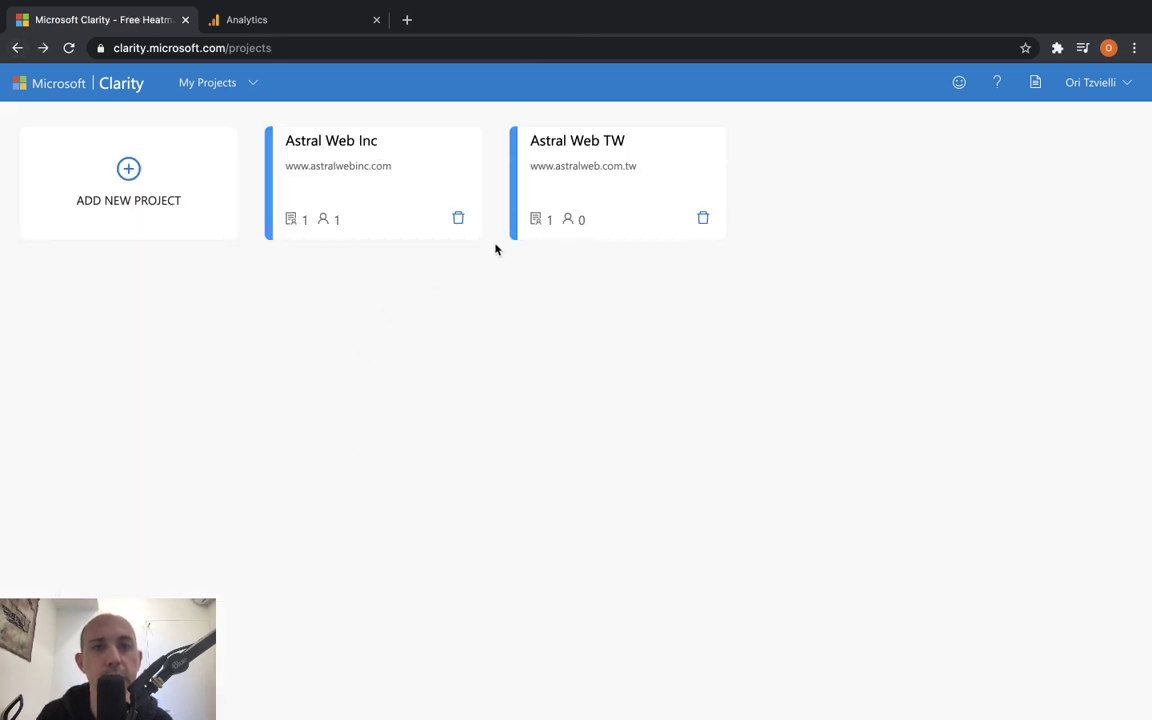
click(404, 185)
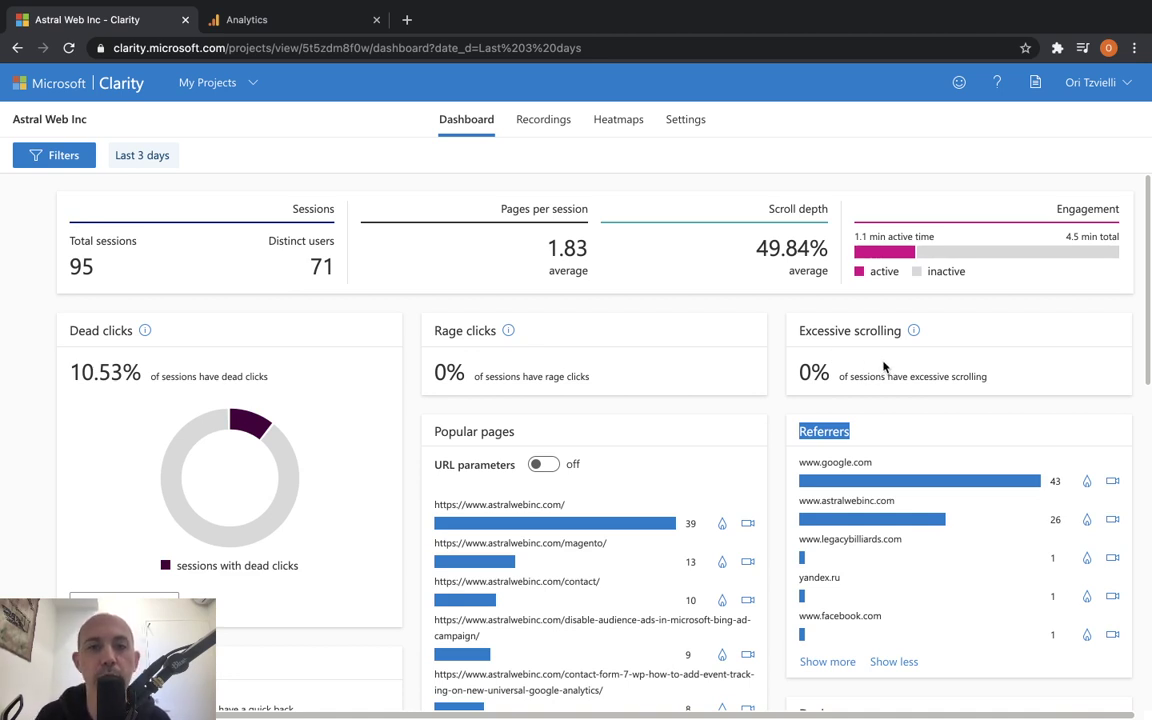
scroll(883, 367, down, 2)
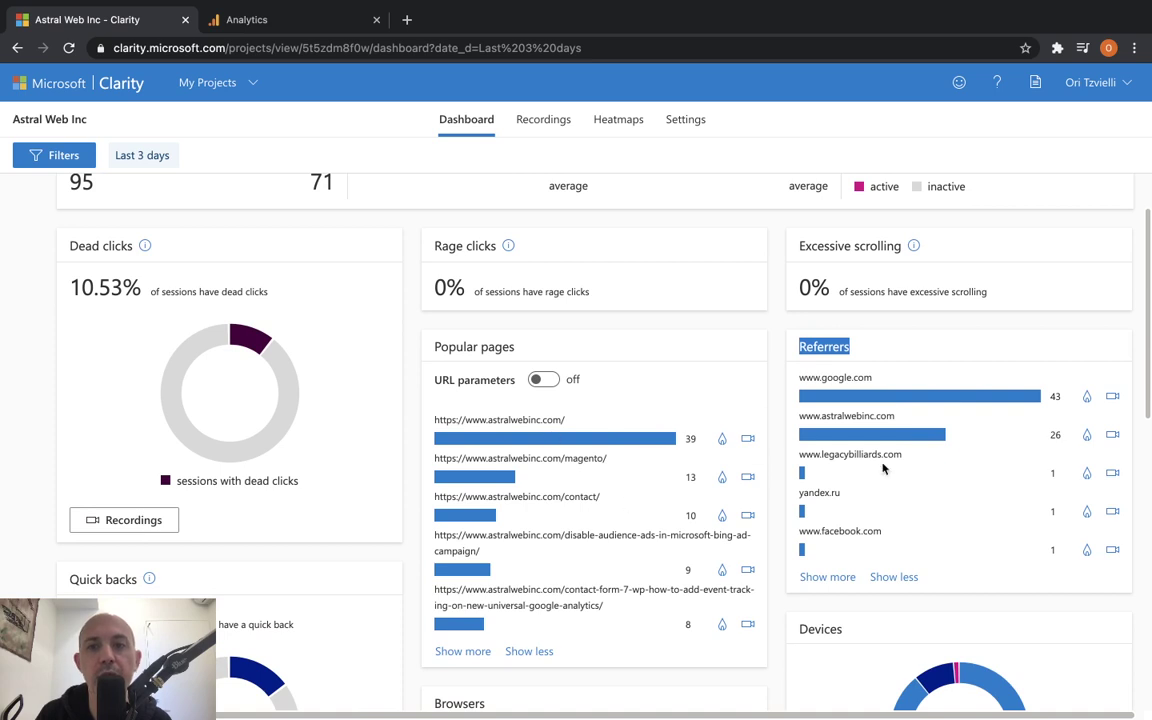
scroll(920, 450, down, 3)
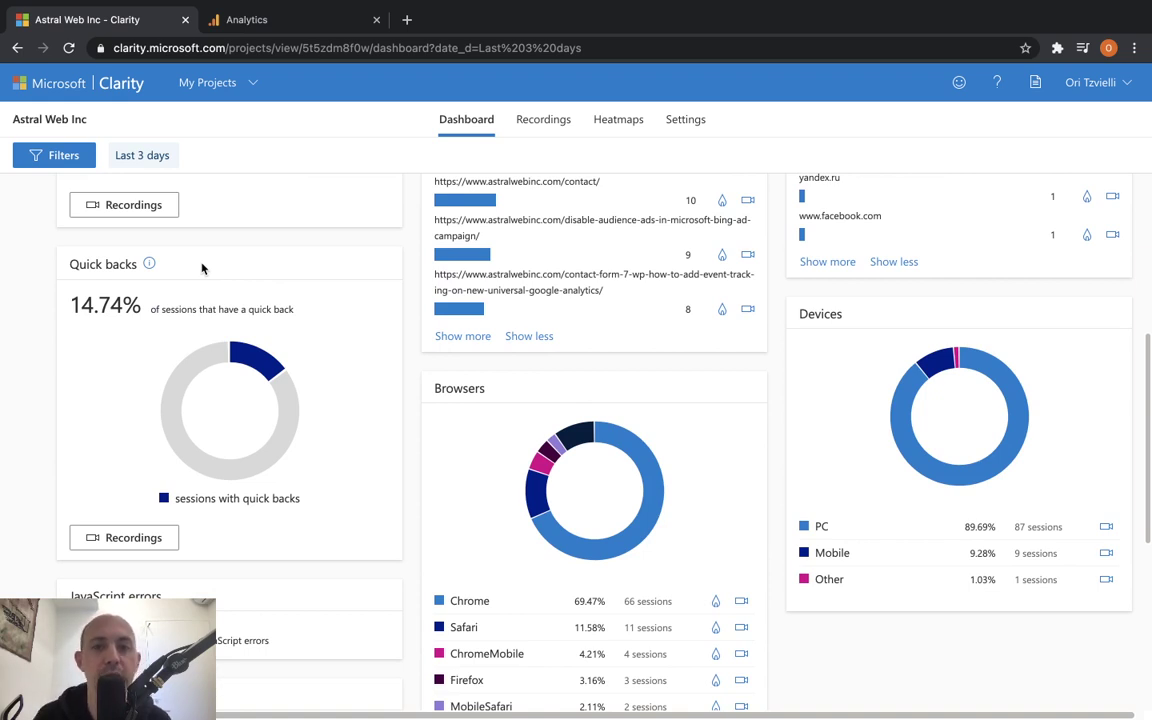
scroll(560, 462, down, 1)
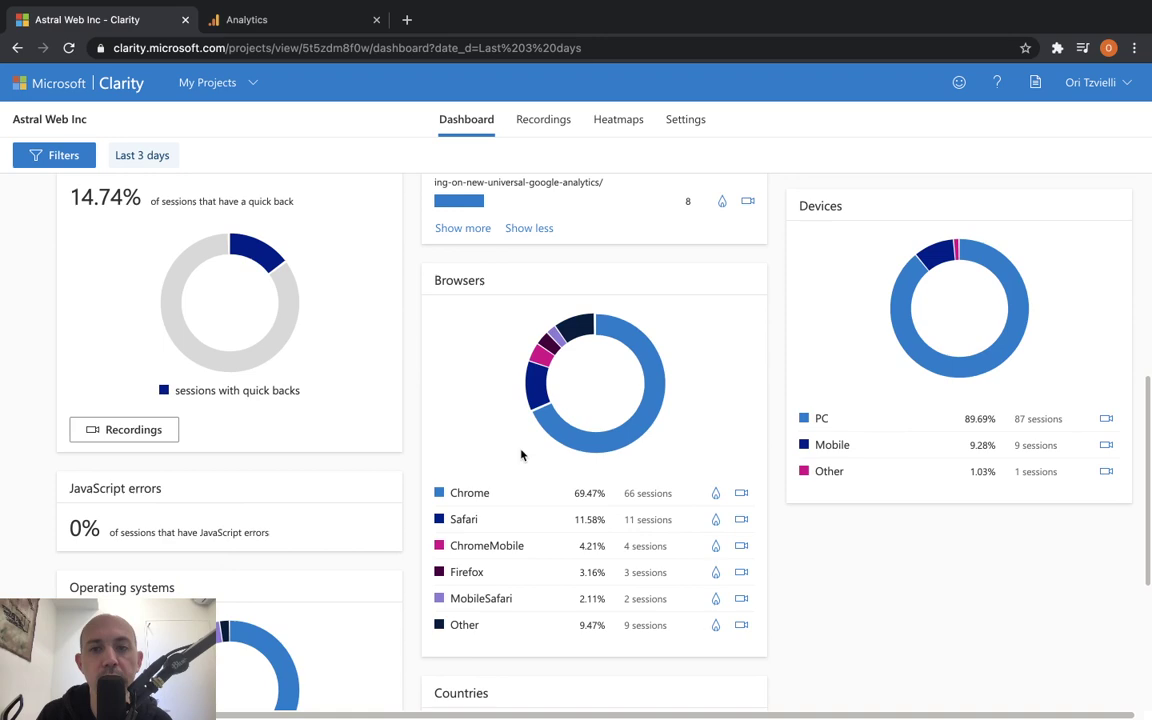
scroll(468, 519, down, 1)
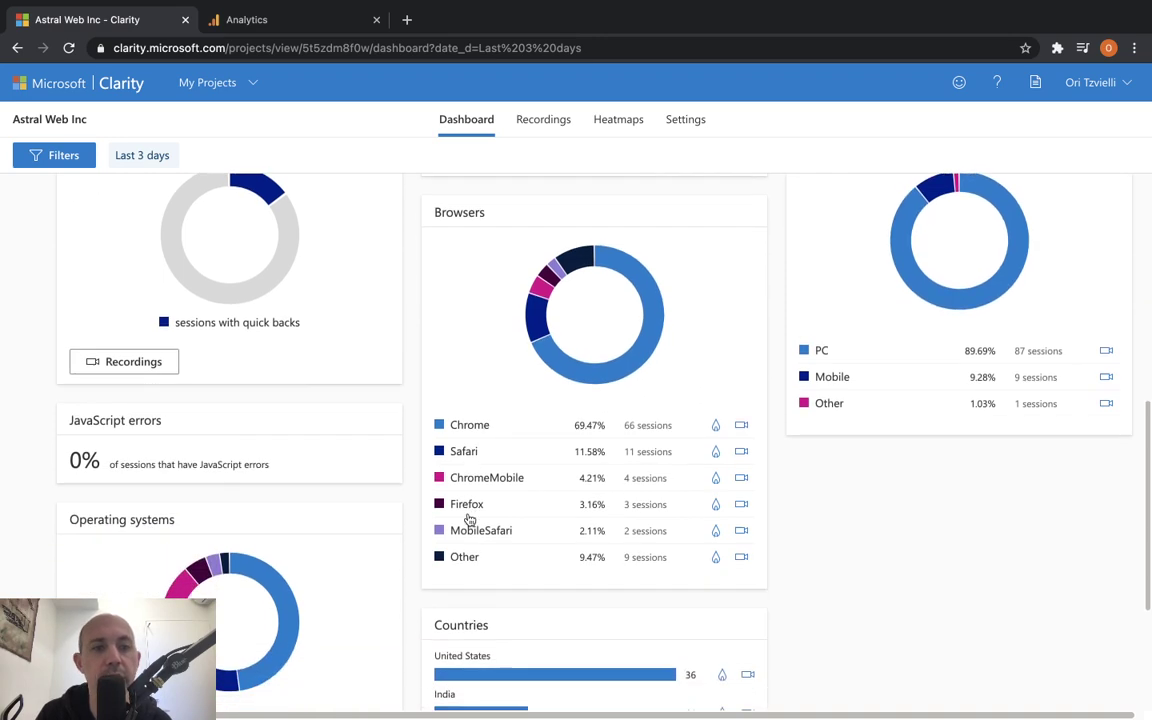
scroll(329, 398, down, 2)
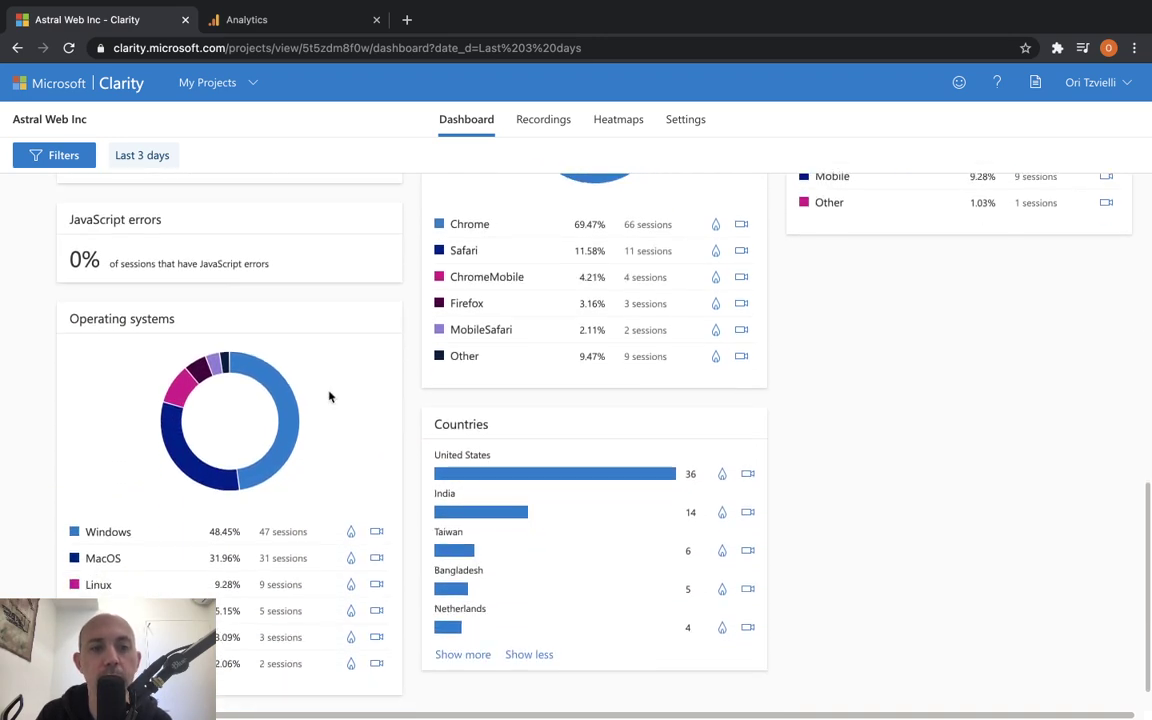
scroll(570, 494, up, 2)
scroll(570, 494, up, 6)
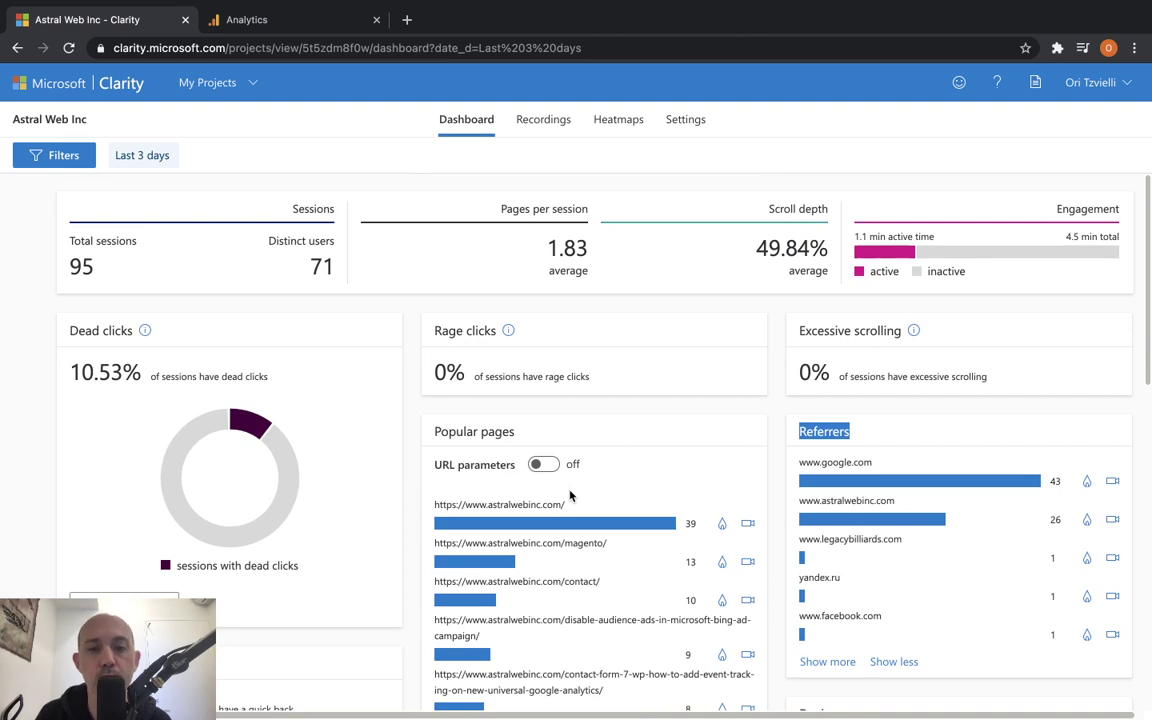
scroll(570, 494, down, 1)
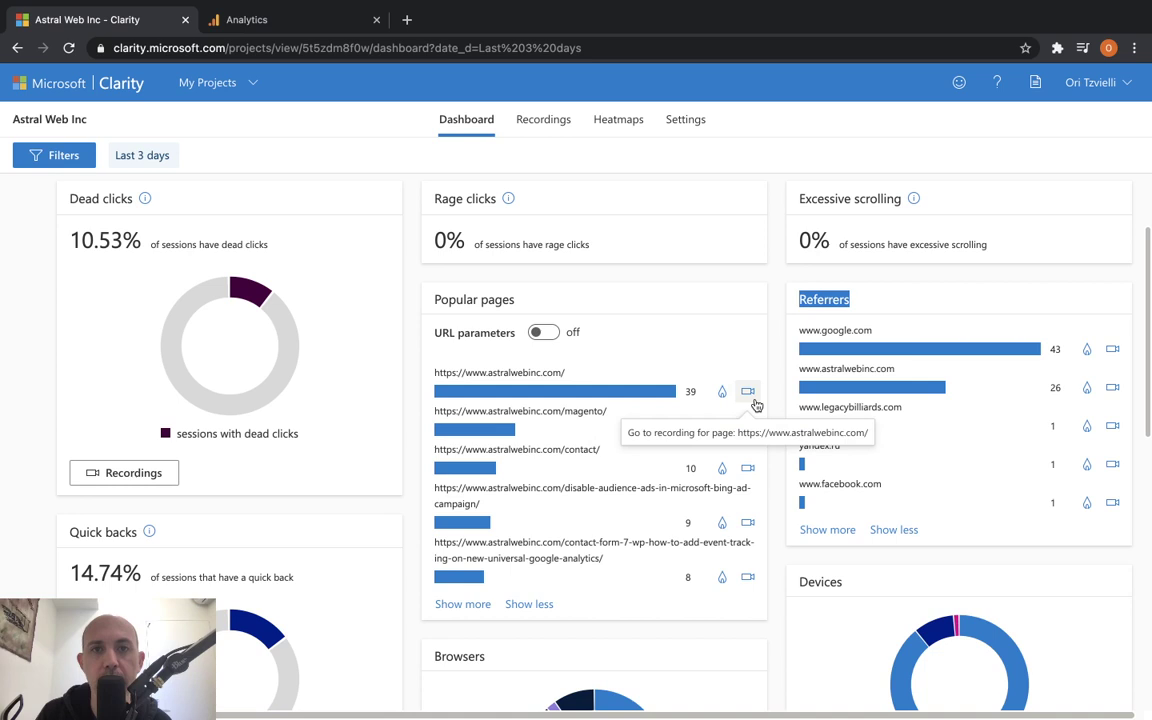
scroll(740, 380, up, 2)
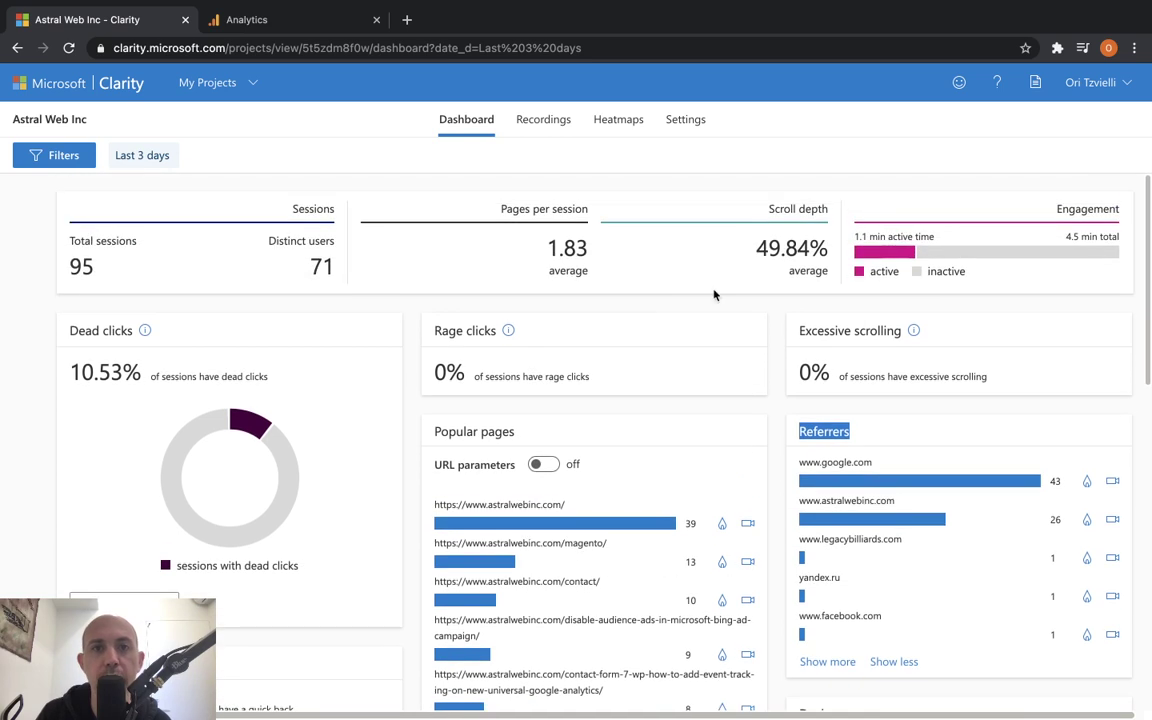
Play the newest session recording, the 00:30 visit to the disable-audience-ads page, and turn off skipping of inactivity.
click(543, 121)
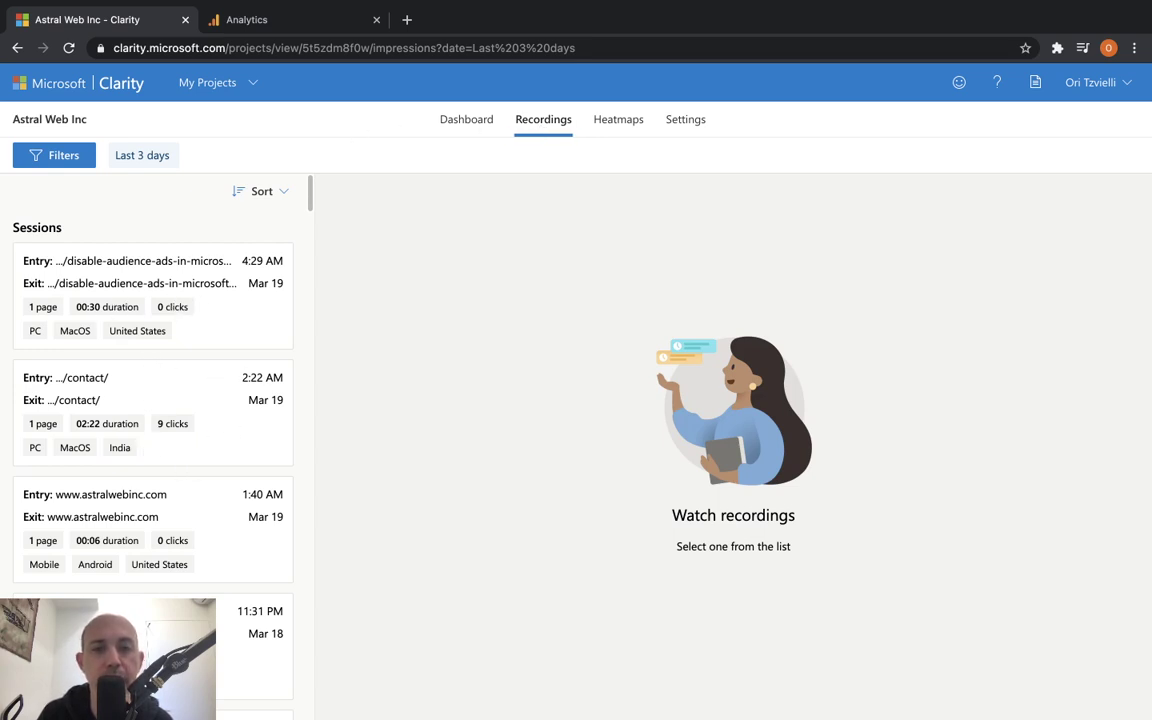
click(224, 286)
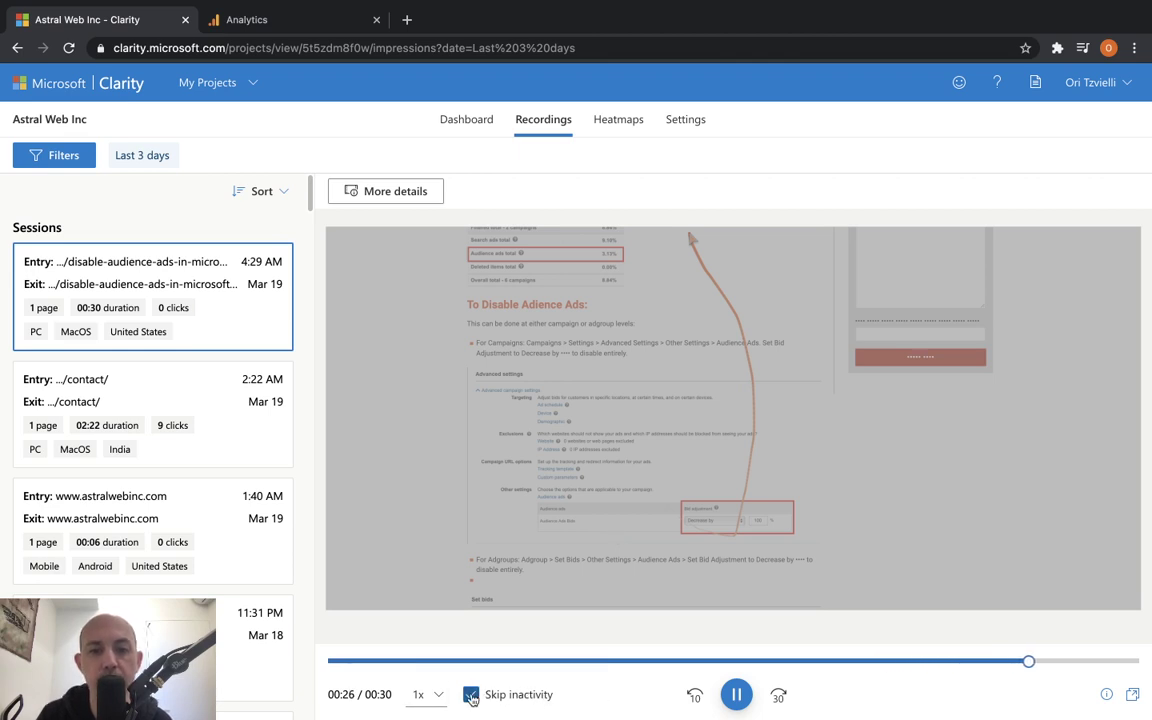
click(503, 700)
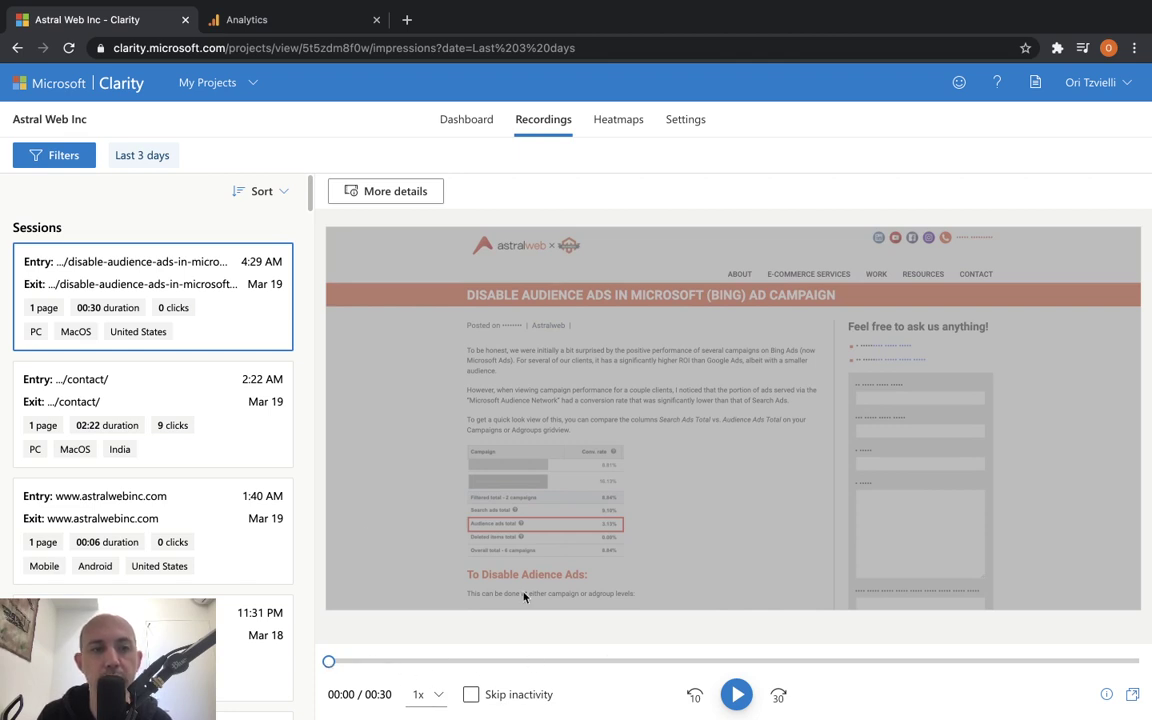
Play the 02:22 contact page session from India with inactivity skipped and the playback speed set to 2x.
click(184, 437)
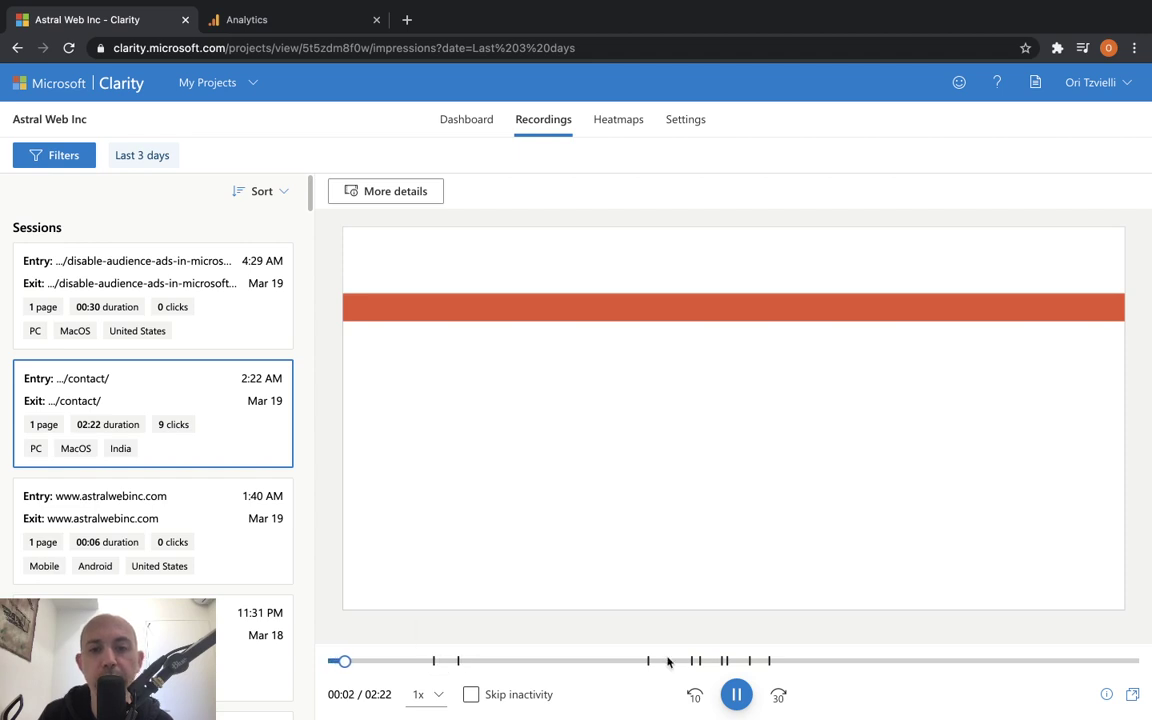
mouse_move(1106, 694)
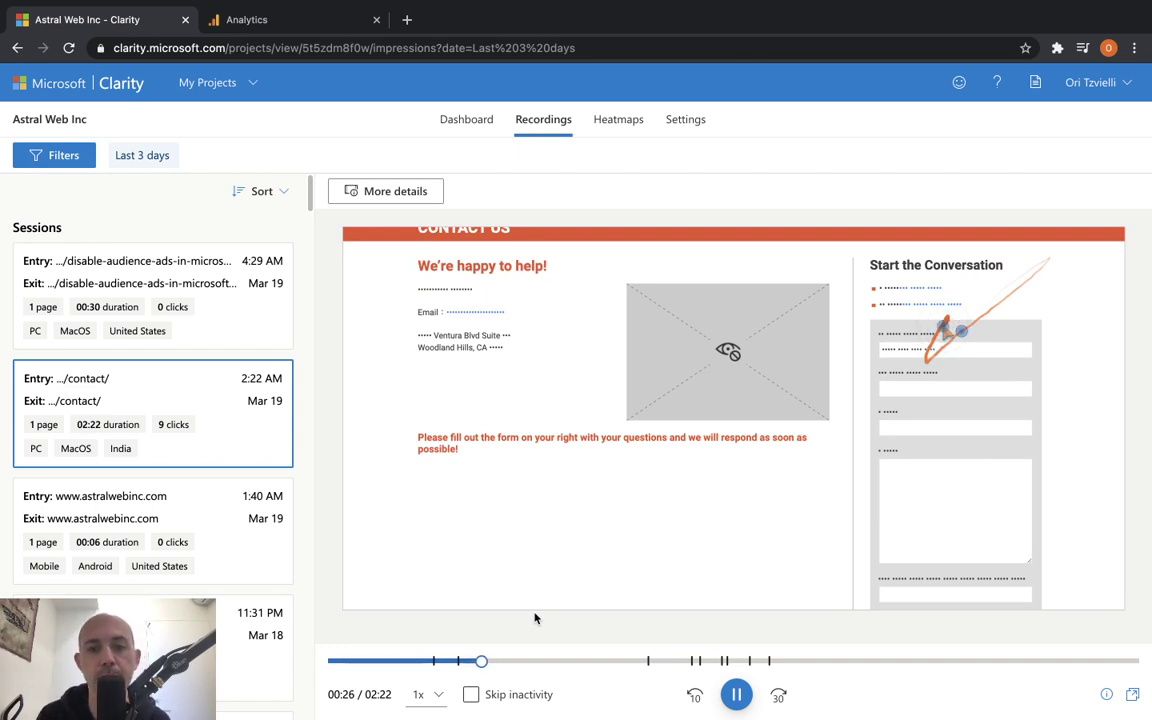
click(520, 694)
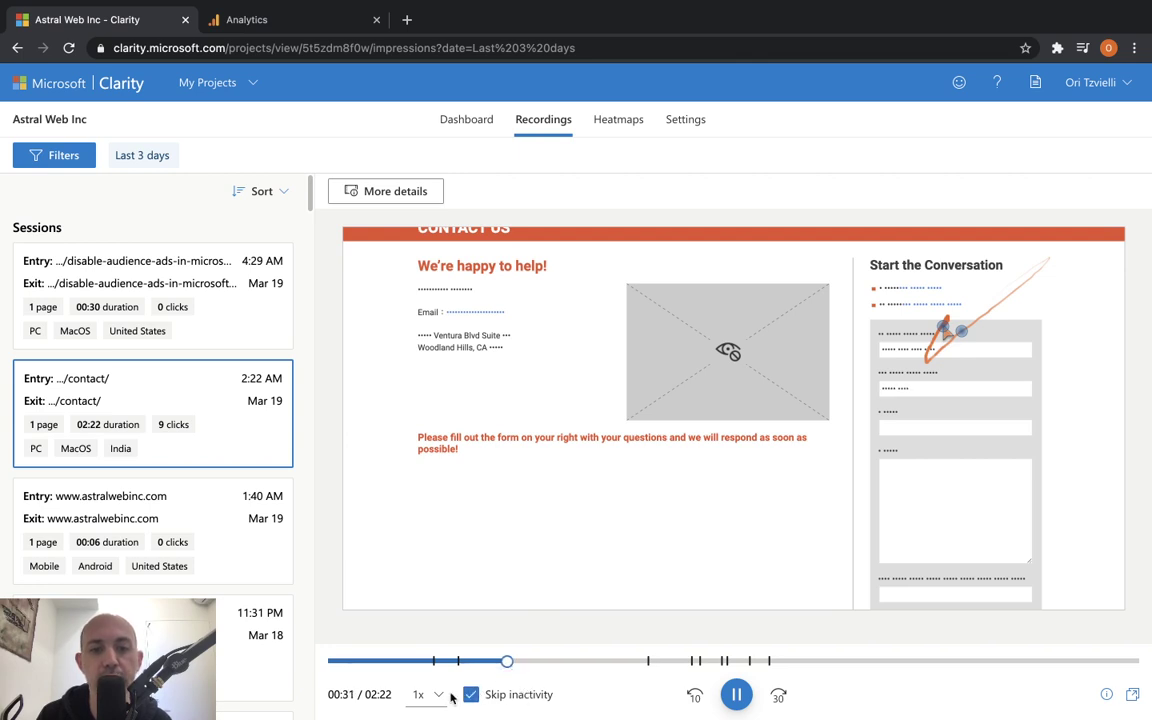
click(424, 694)
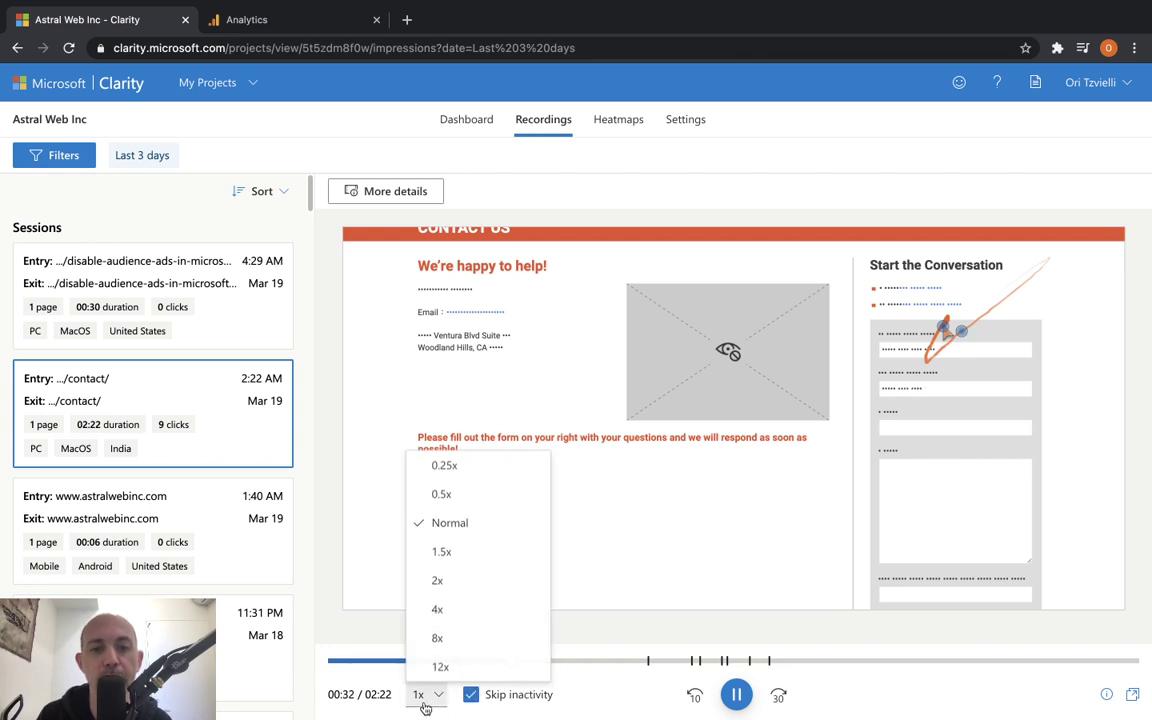
click(464, 583)
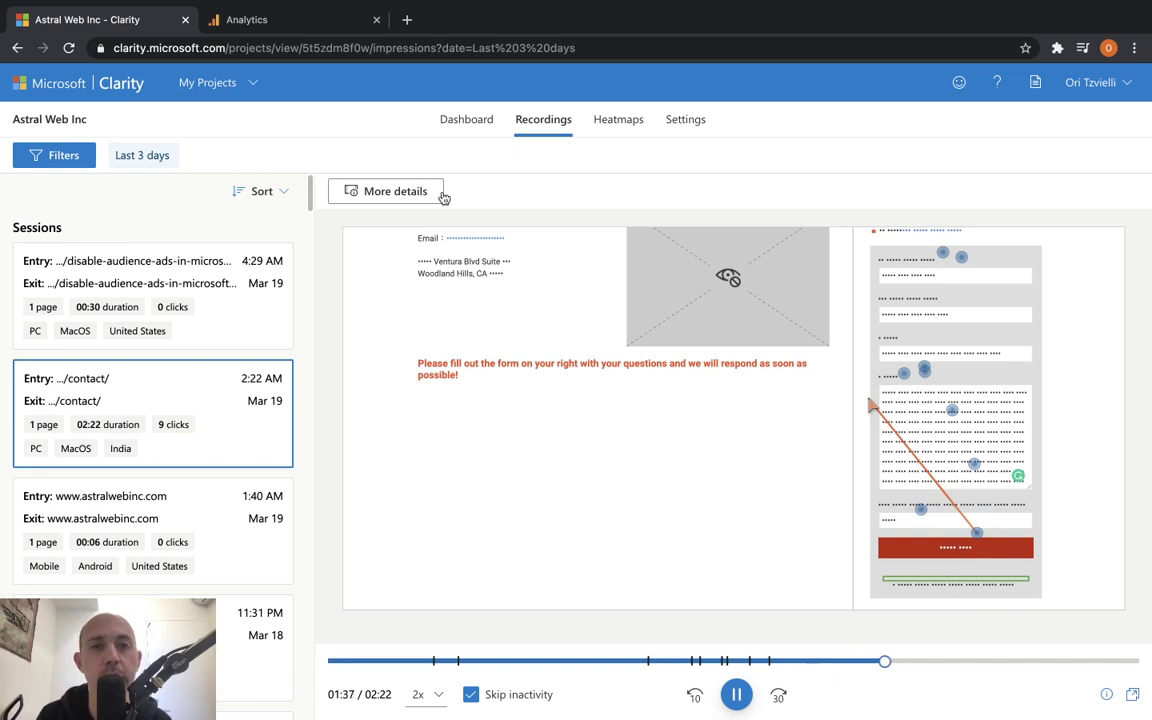
Review the contact page session's details, including its browser, operating system and device, and return to the session list.
click(416, 193)
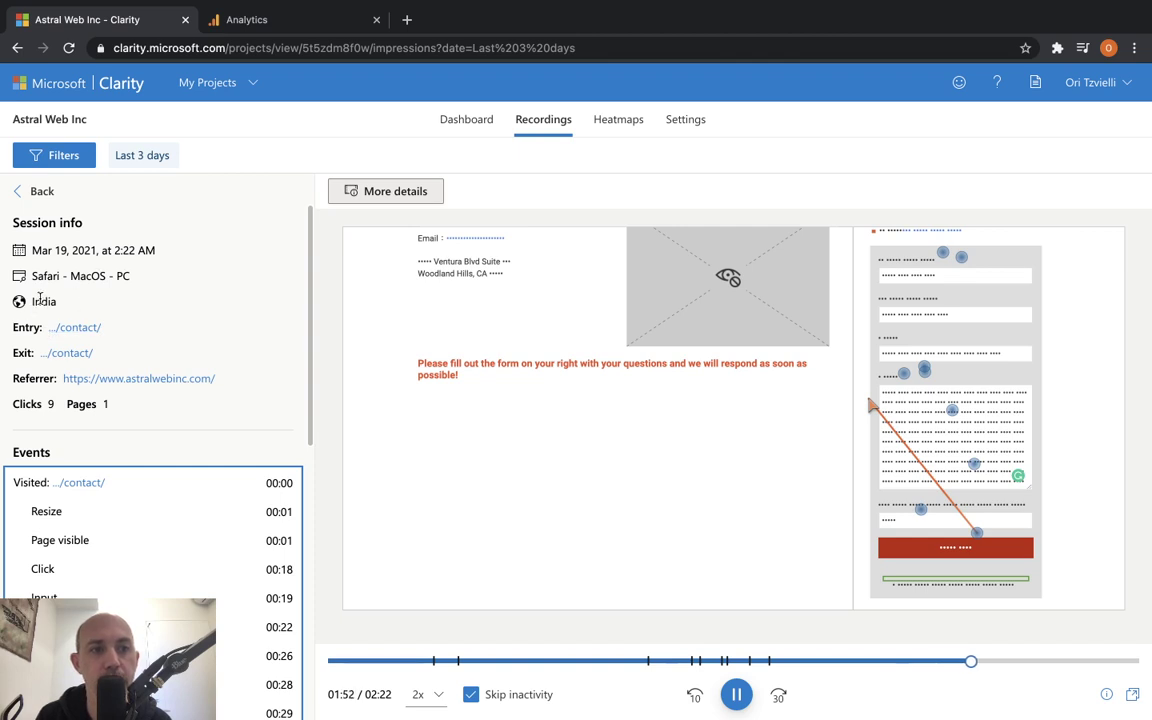
triple_click(59, 281)
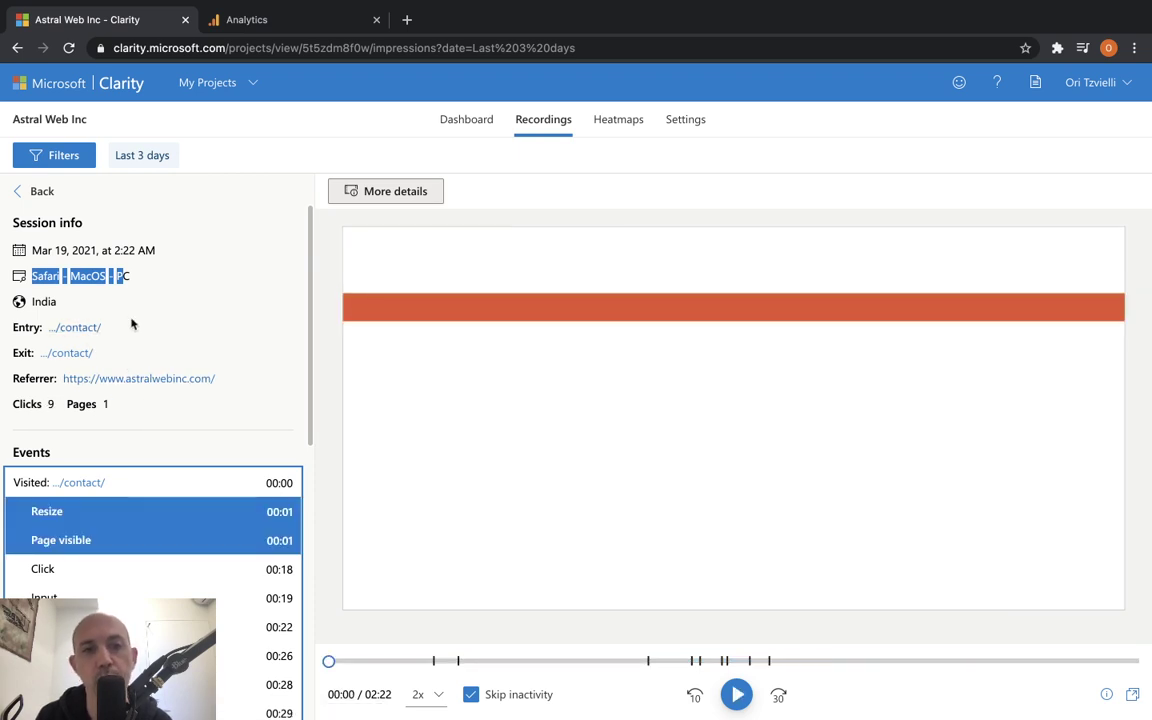
click(417, 190)
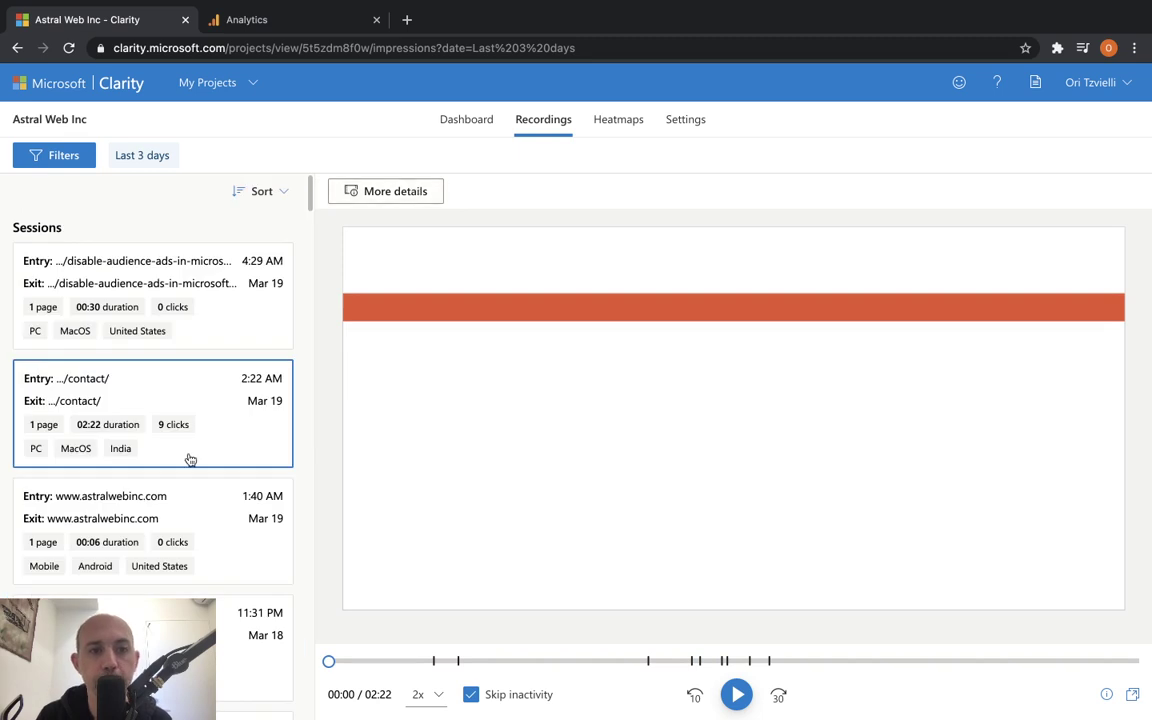
scroll(188, 458, down, 5)
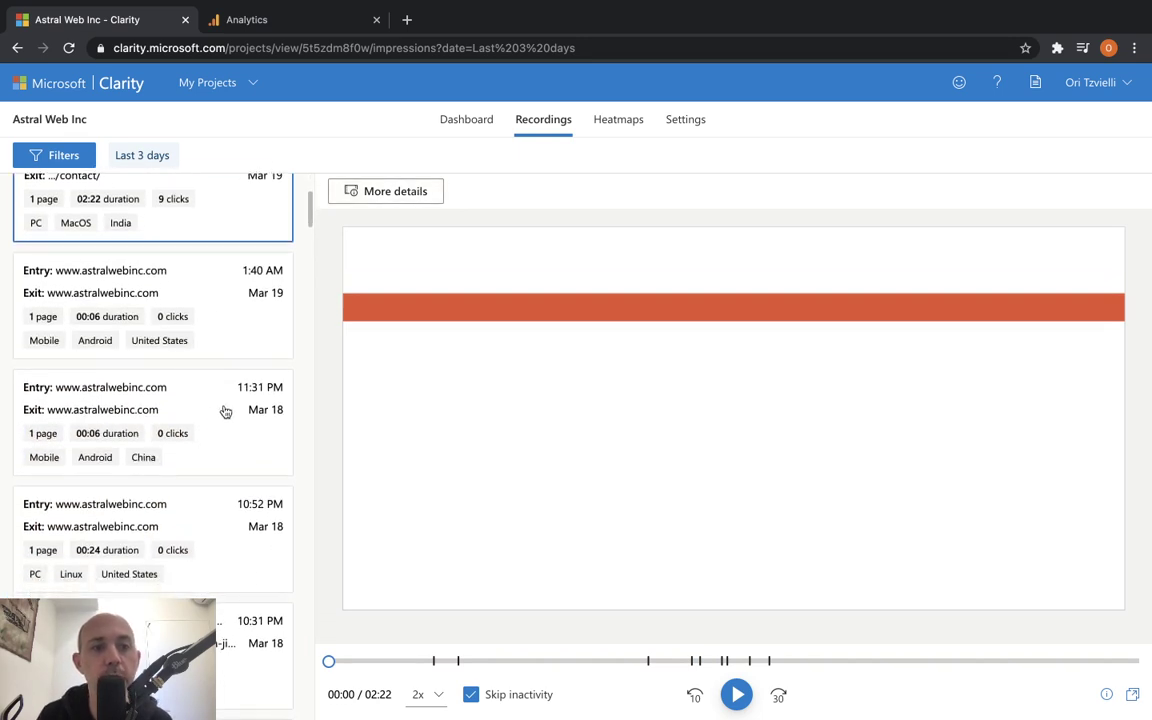
scroll(225, 411, down, 3)
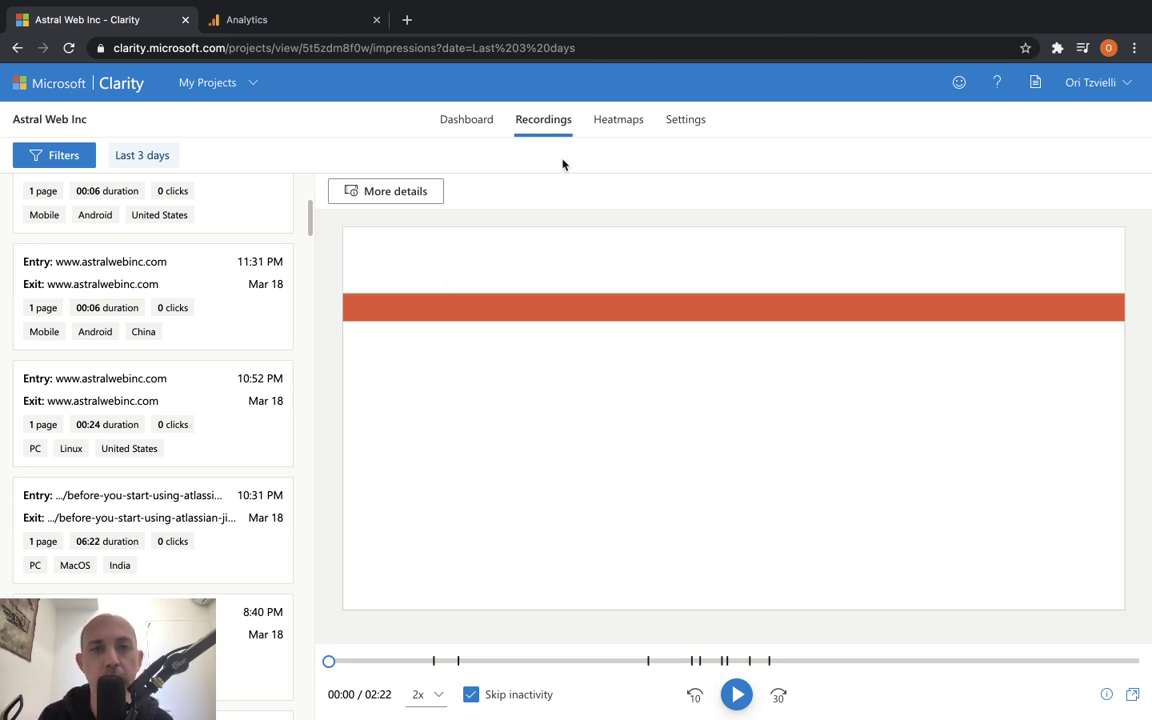
click(631, 122)
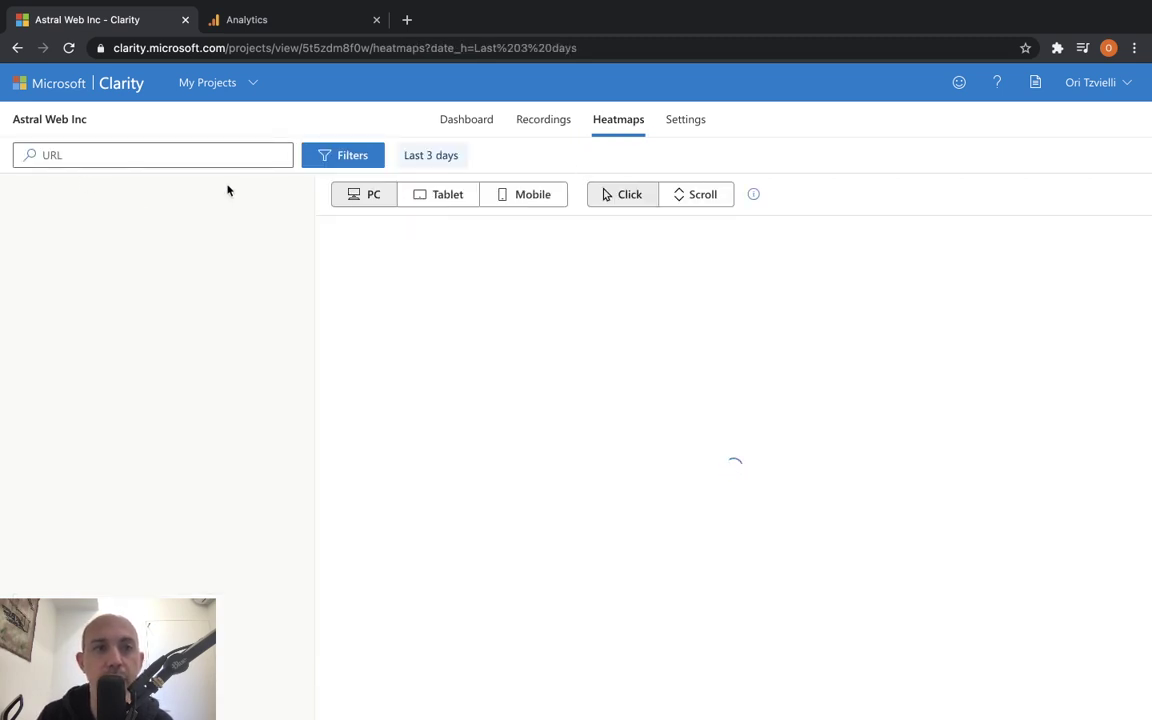
click(203, 152)
text(https://www.astralwebinc.com/)
key(Return)
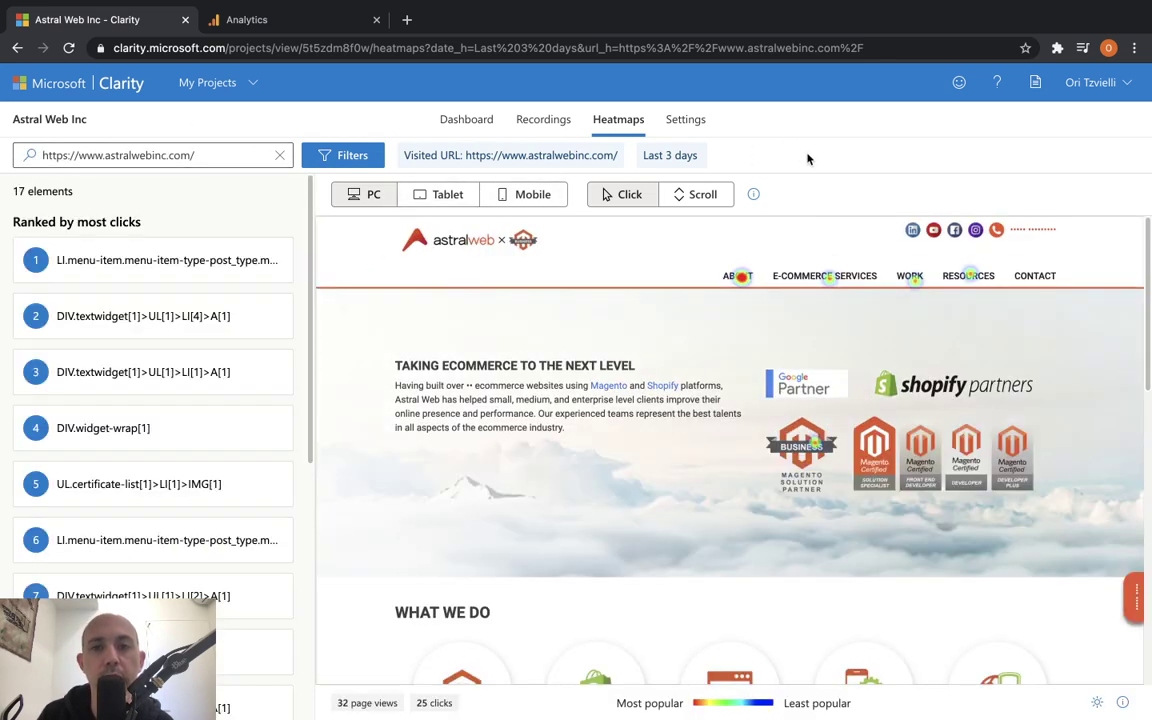
Examine the PC click heatmap of the homepage, checking click shares on the navigation links, case studies and footer links.
mouse_move(740, 279)
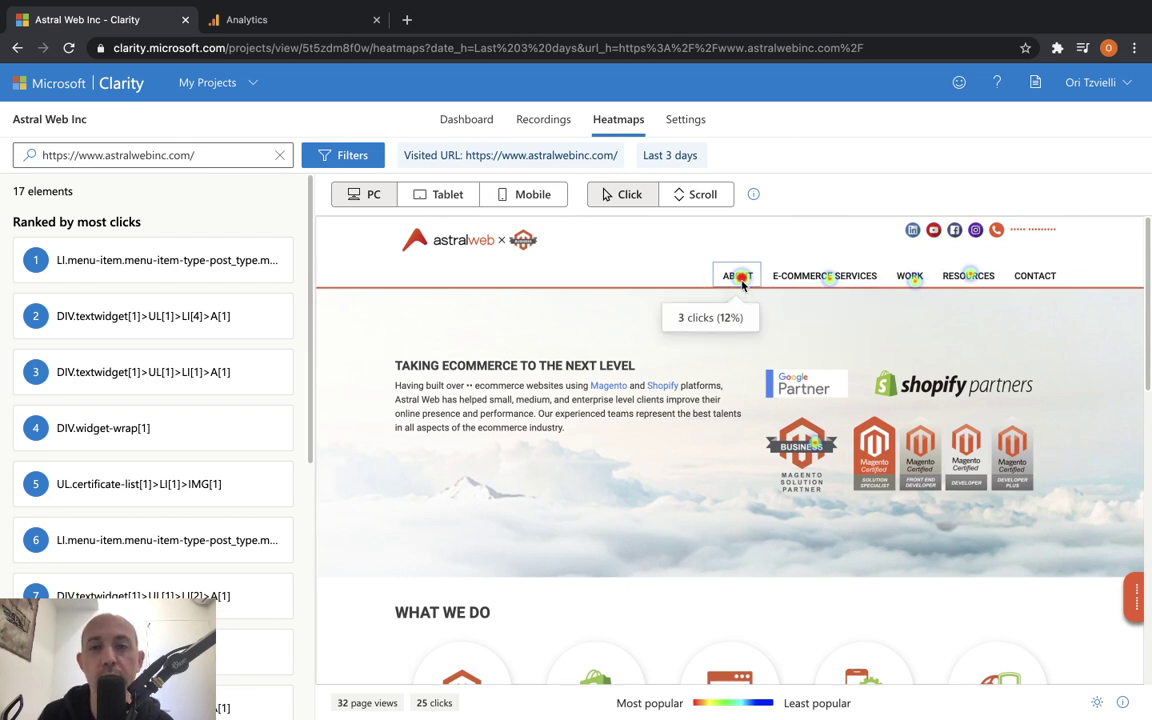
mouse_move(853, 285)
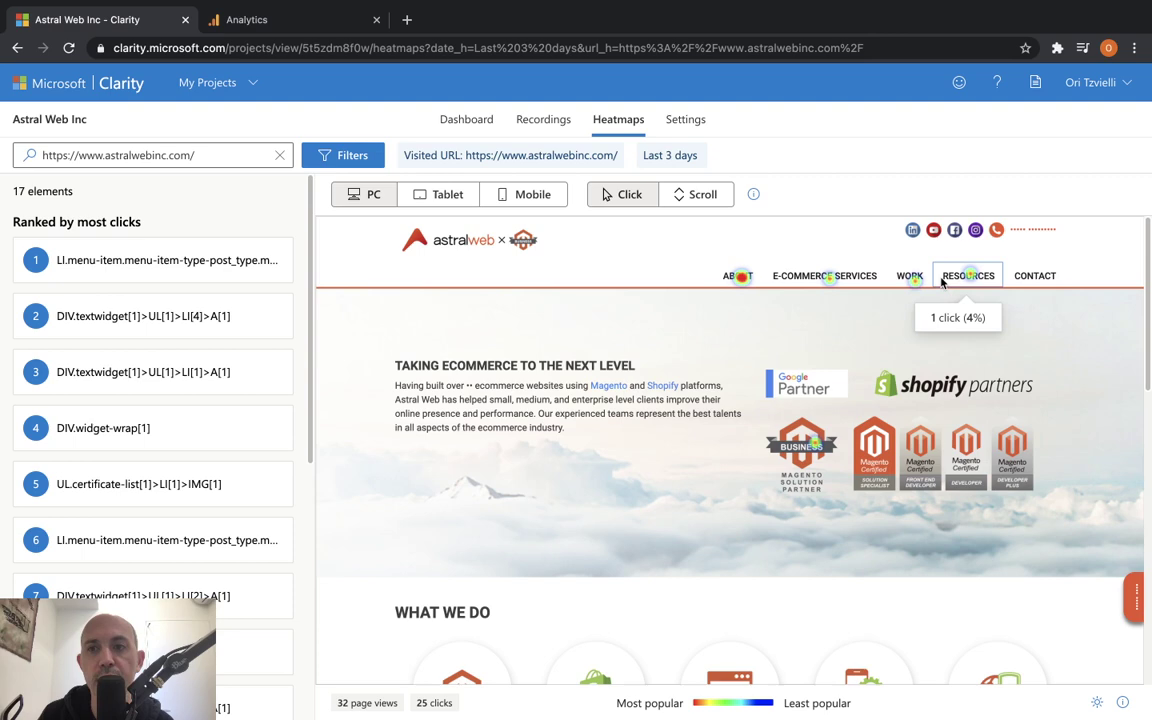
scroll(933, 408, down, 3)
scroll(933, 408, down, 3)
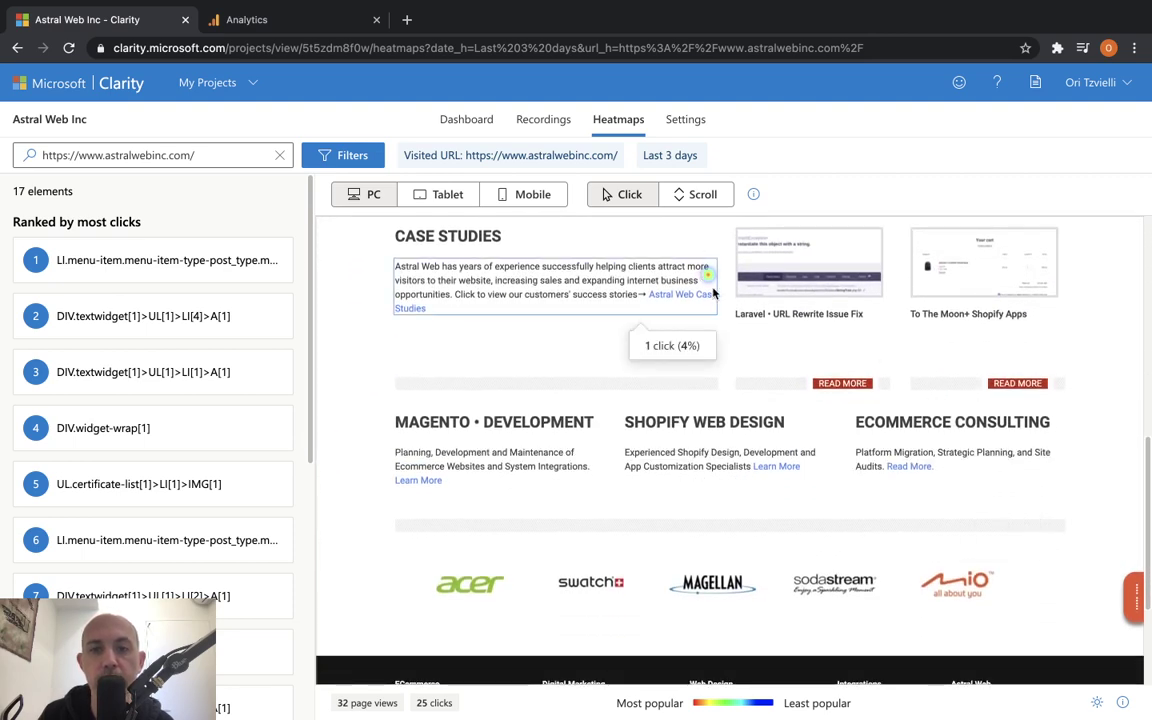
scroll(713, 292, down, 3)
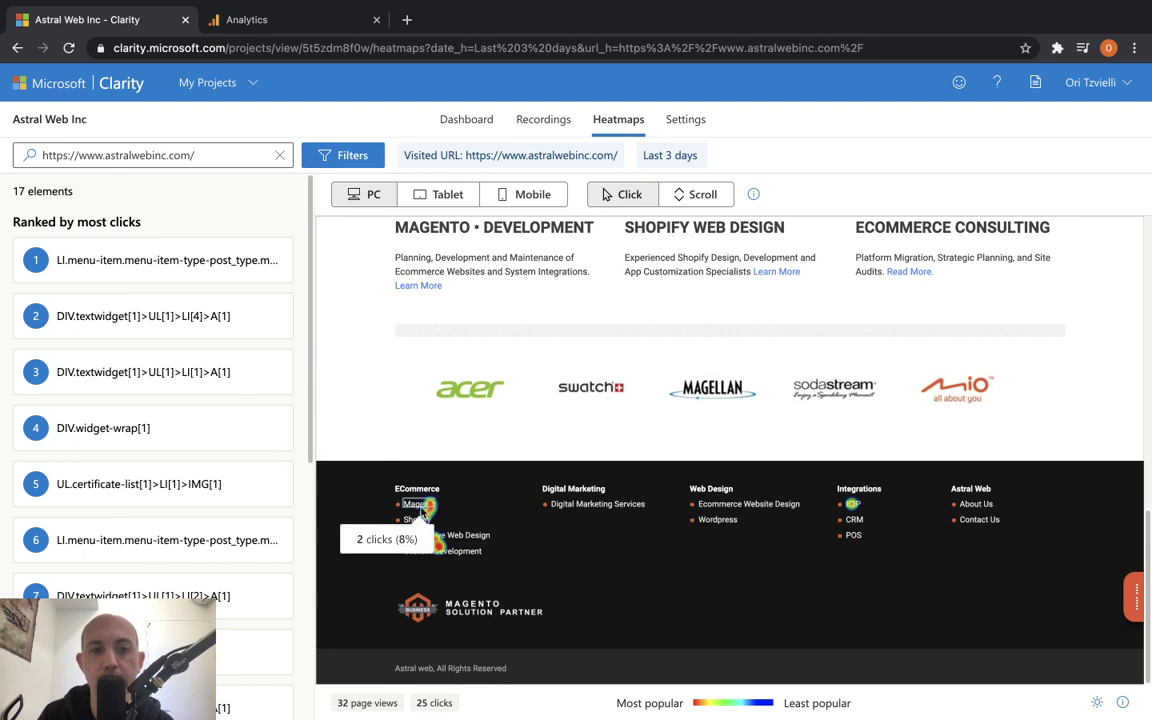
scroll(818, 481, up, 10)
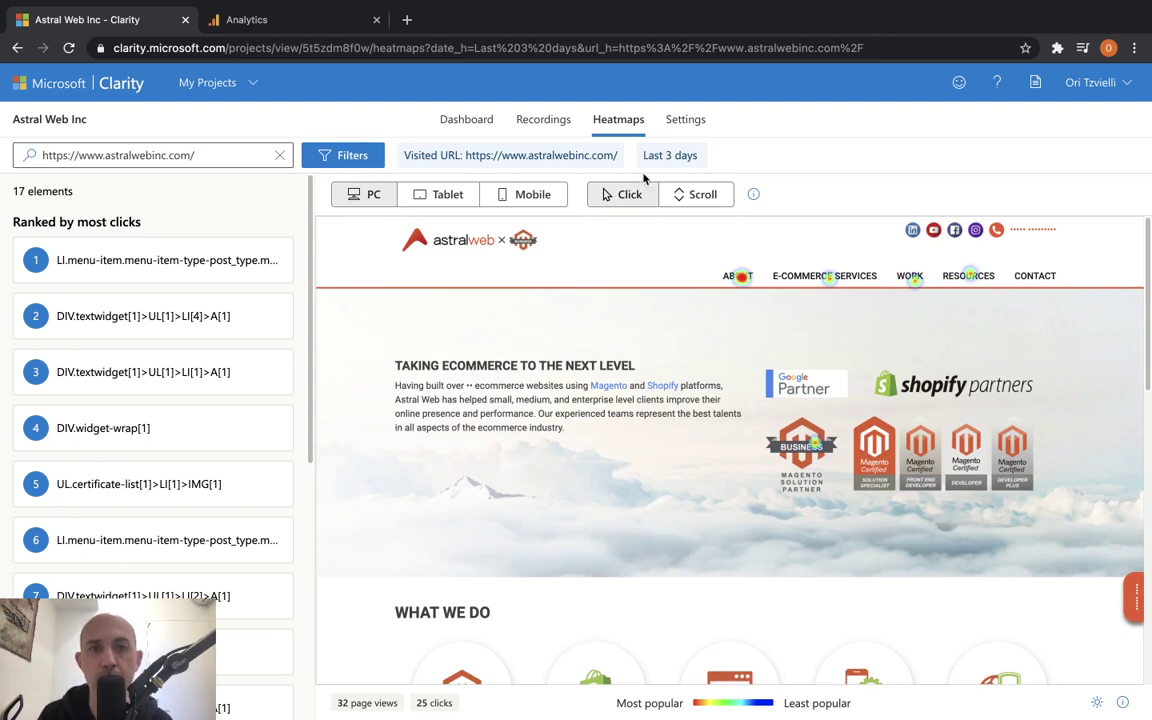
Show the homepage's PC scroll heatmap and examine how far visitors scroll, both on the page and in the scroll data table.
click(714, 204)
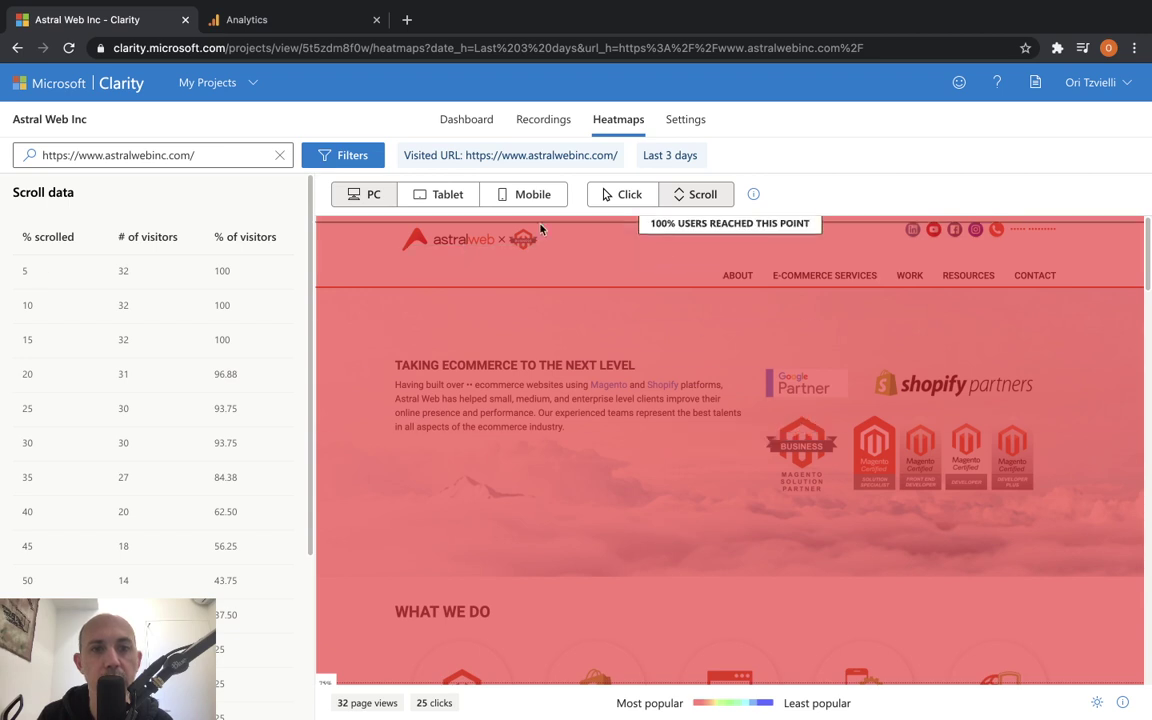
scroll(198, 527, down, 2)
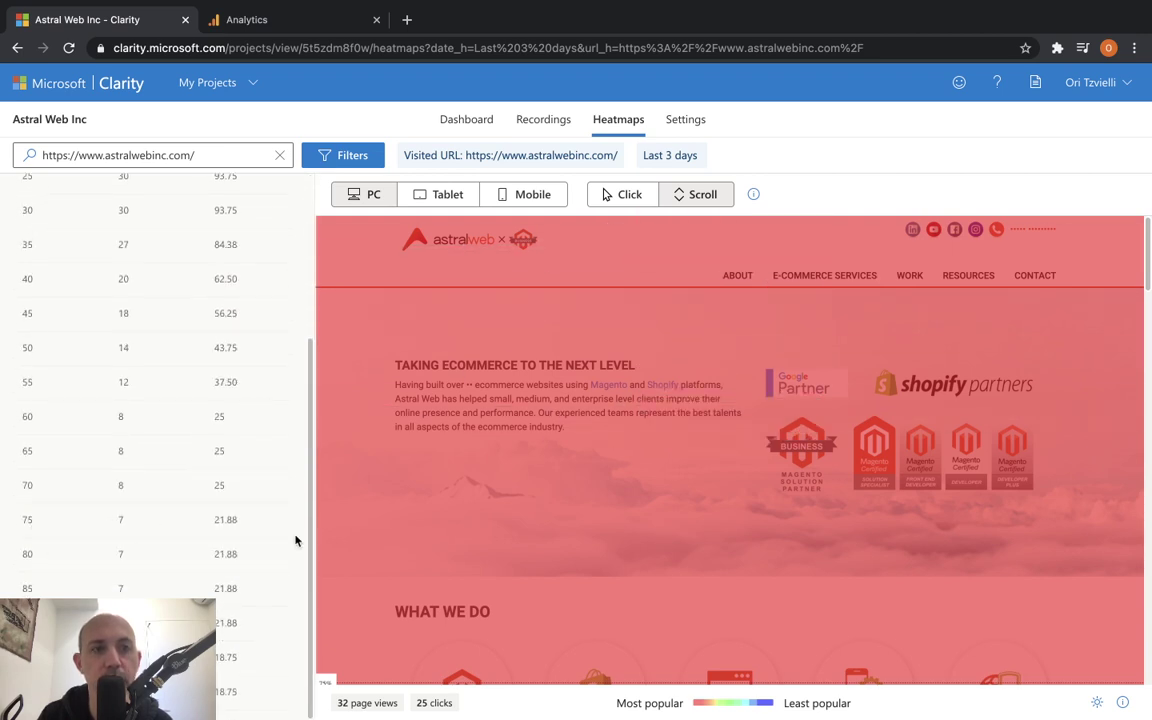
scroll(530, 560, down, 15)
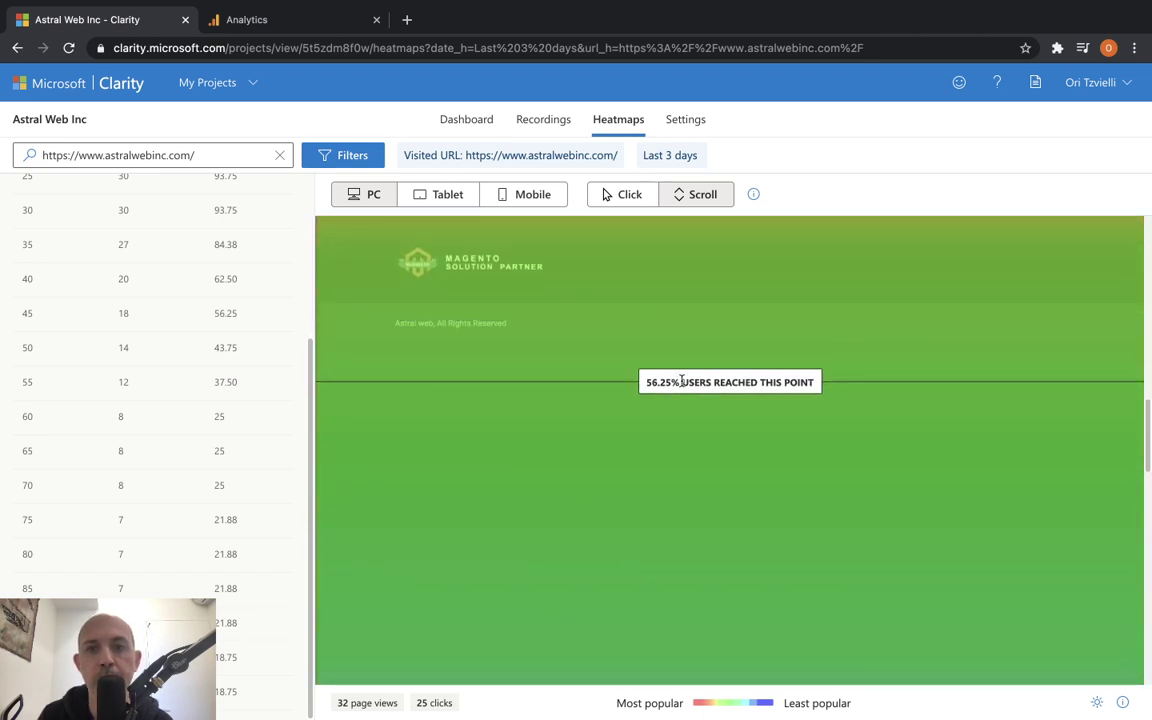
scroll(670, 380, up, 3)
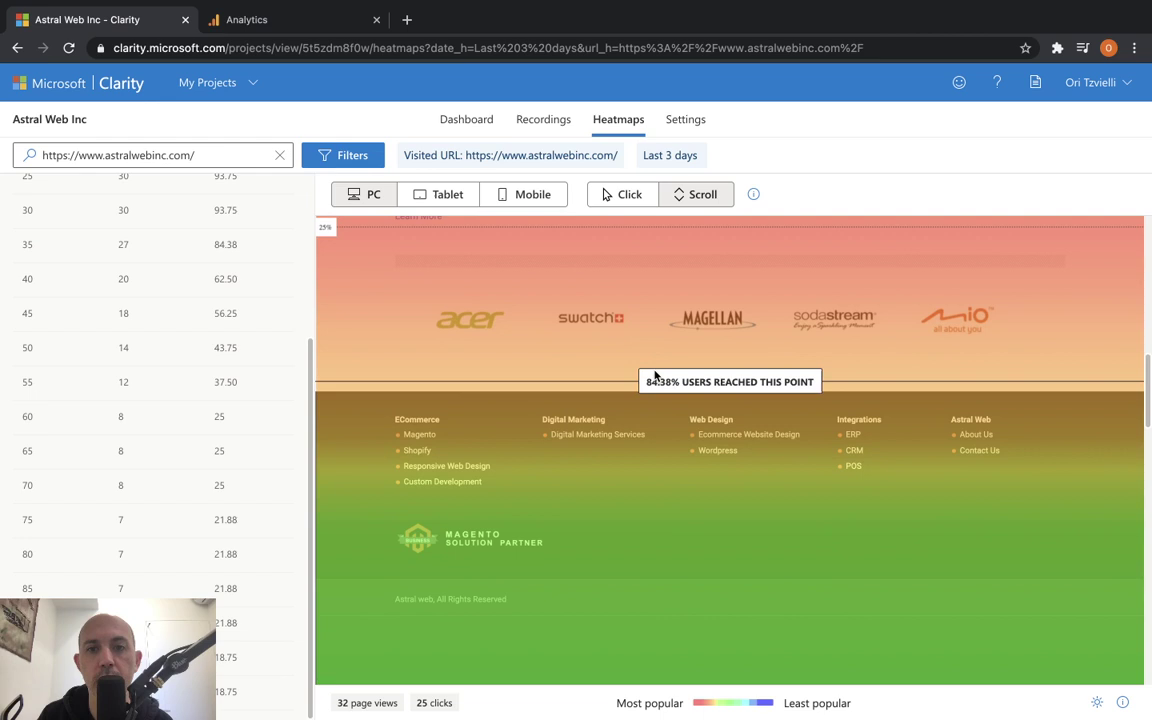
scroll(652, 342, up, 5)
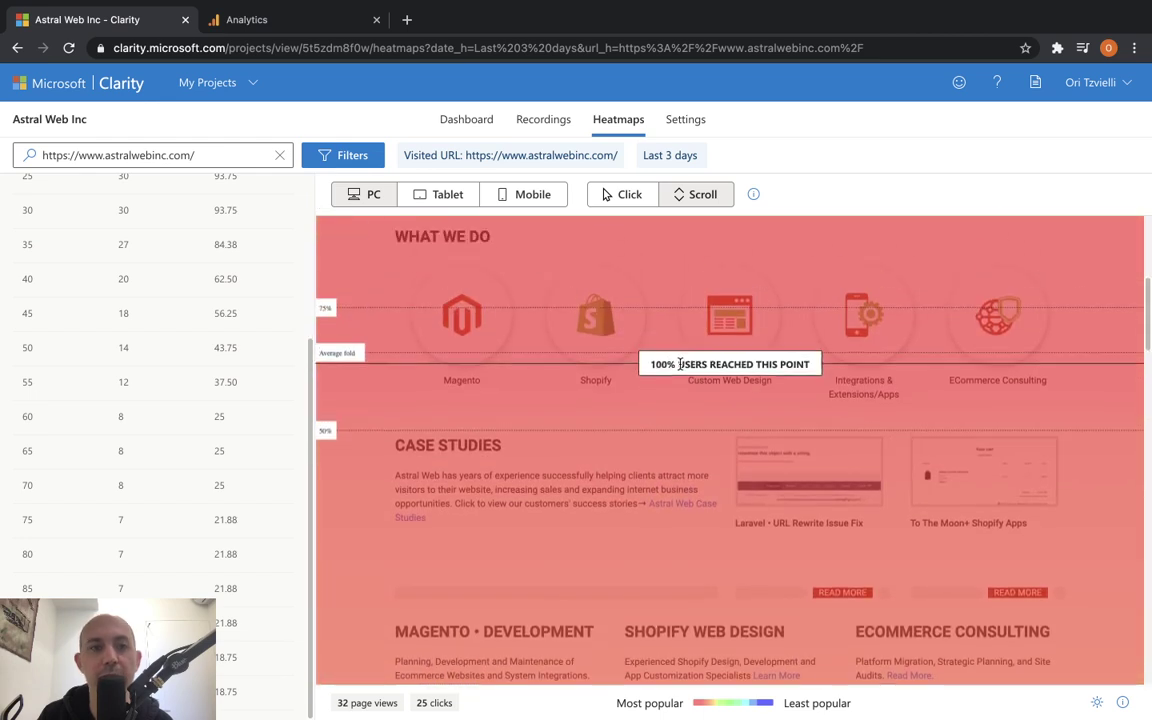
scroll(208, 428, up, 3)
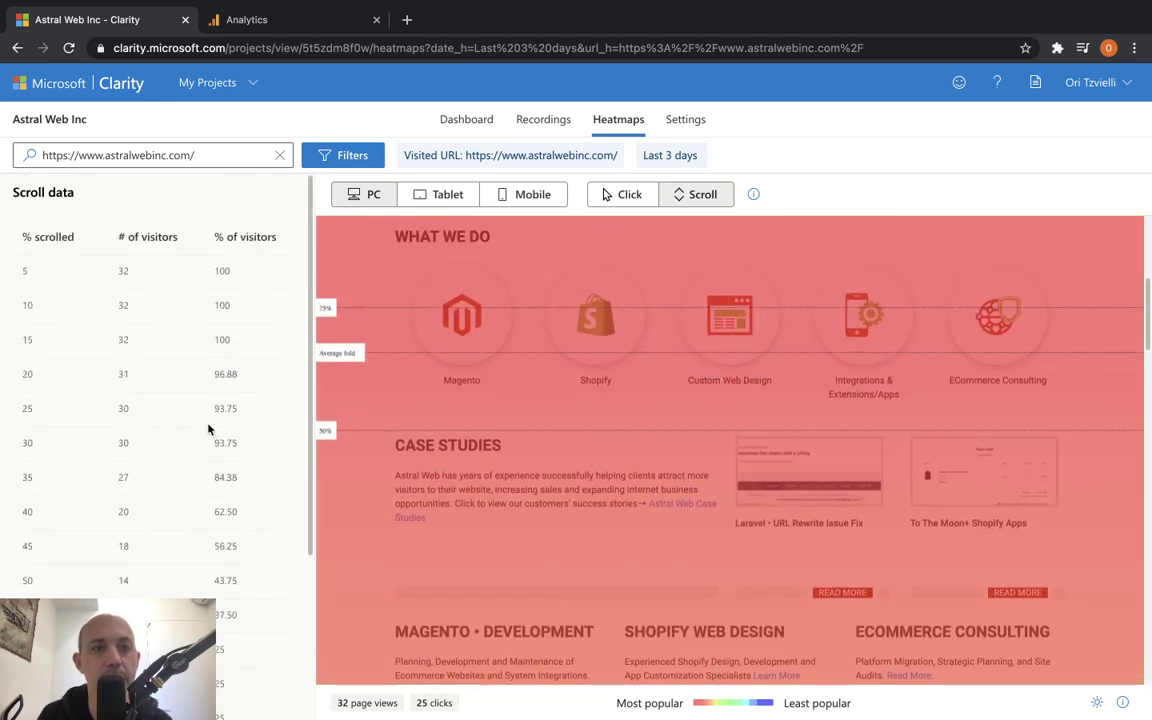
scroll(123, 476, down, 3)
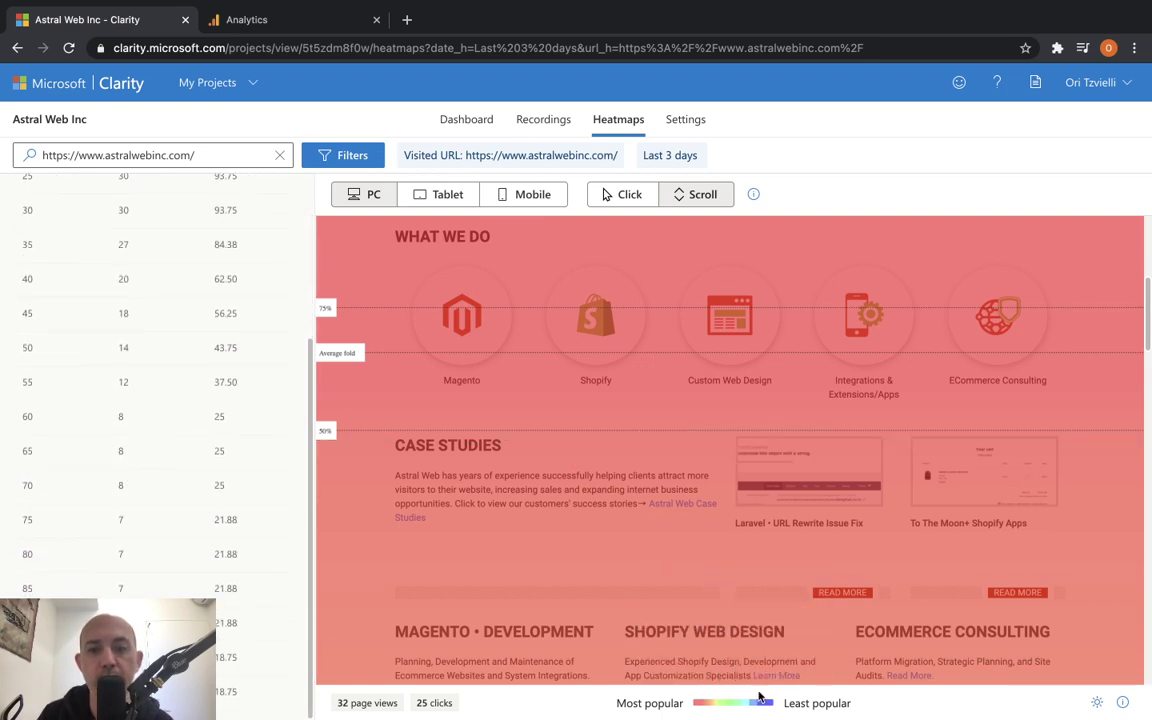
scroll(600, 420, up, 4)
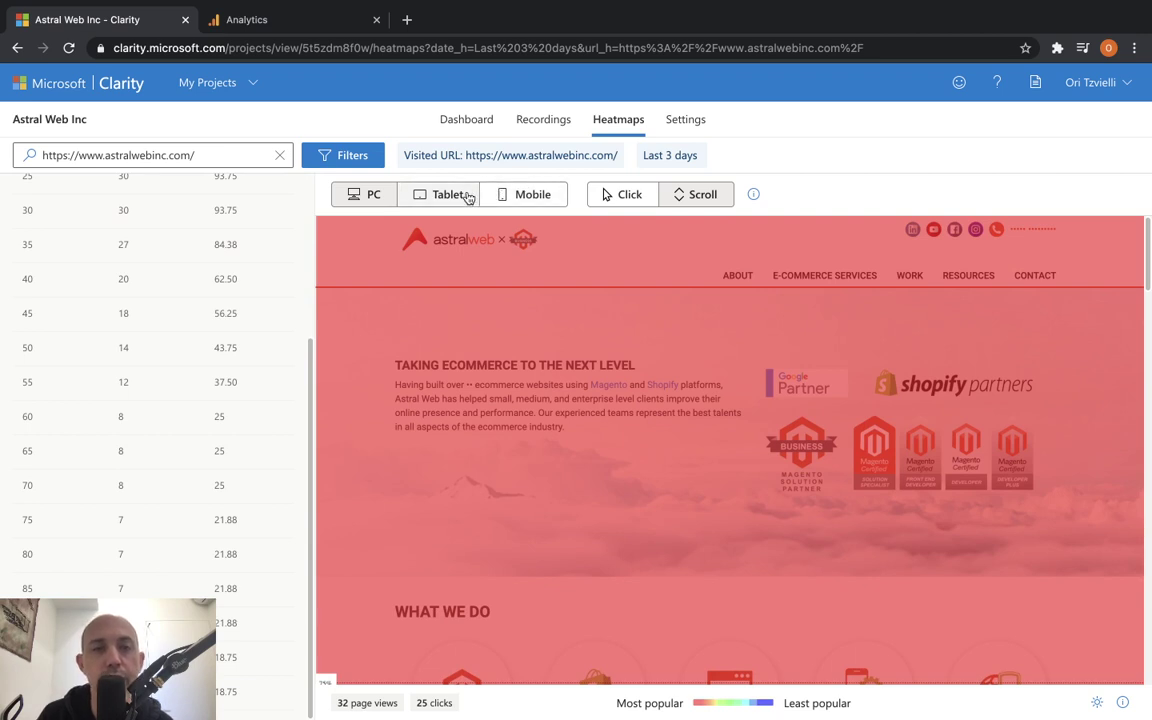
Show the homepage's mobile tap heatmap, check the available filters, and locate the second-ranked element, H4.widget-title.widgettitle, on the page.
click(617, 194)
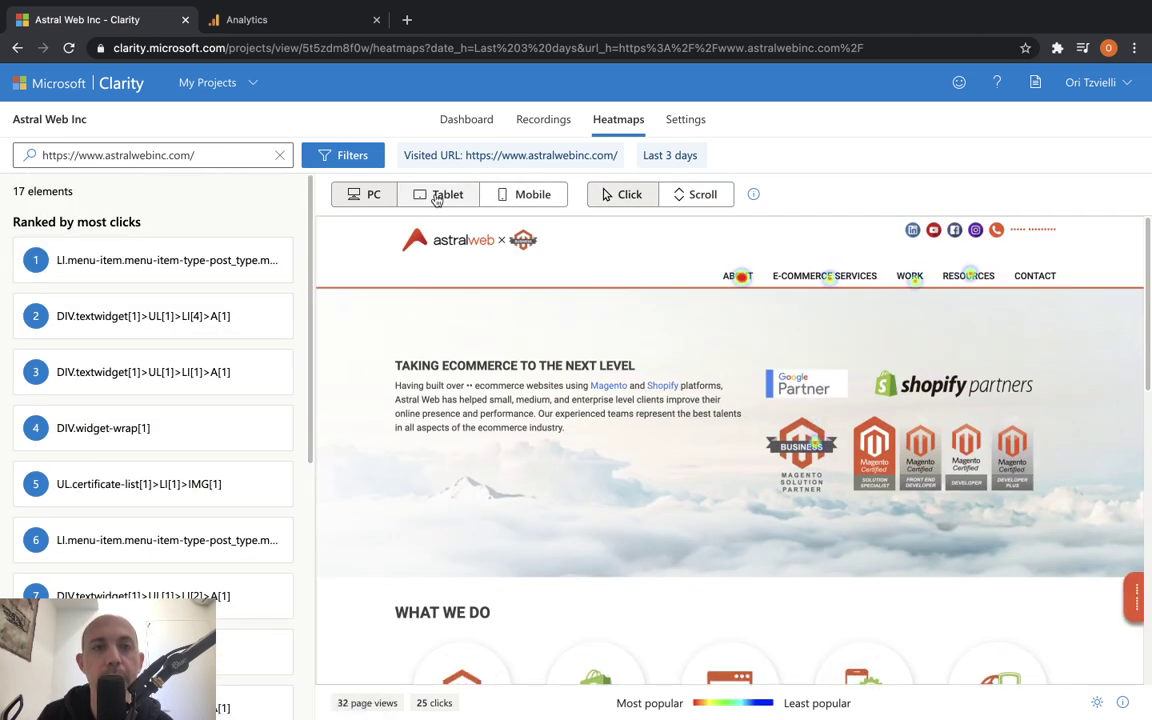
click(511, 200)
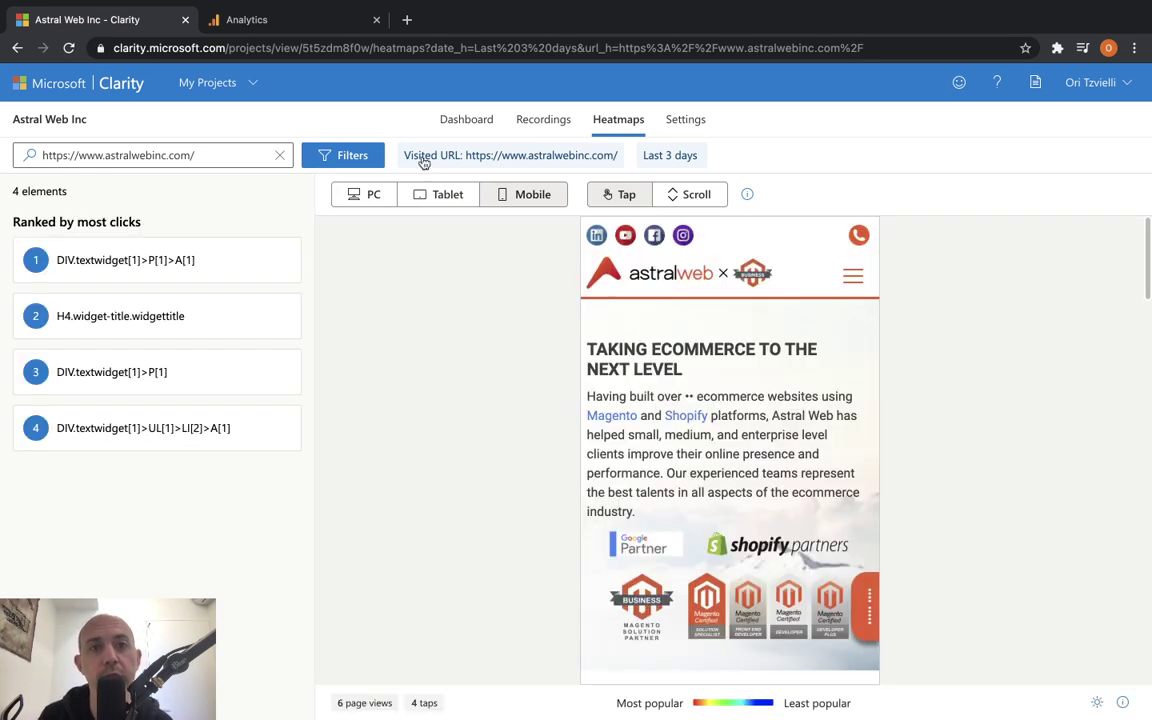
click(352, 155)
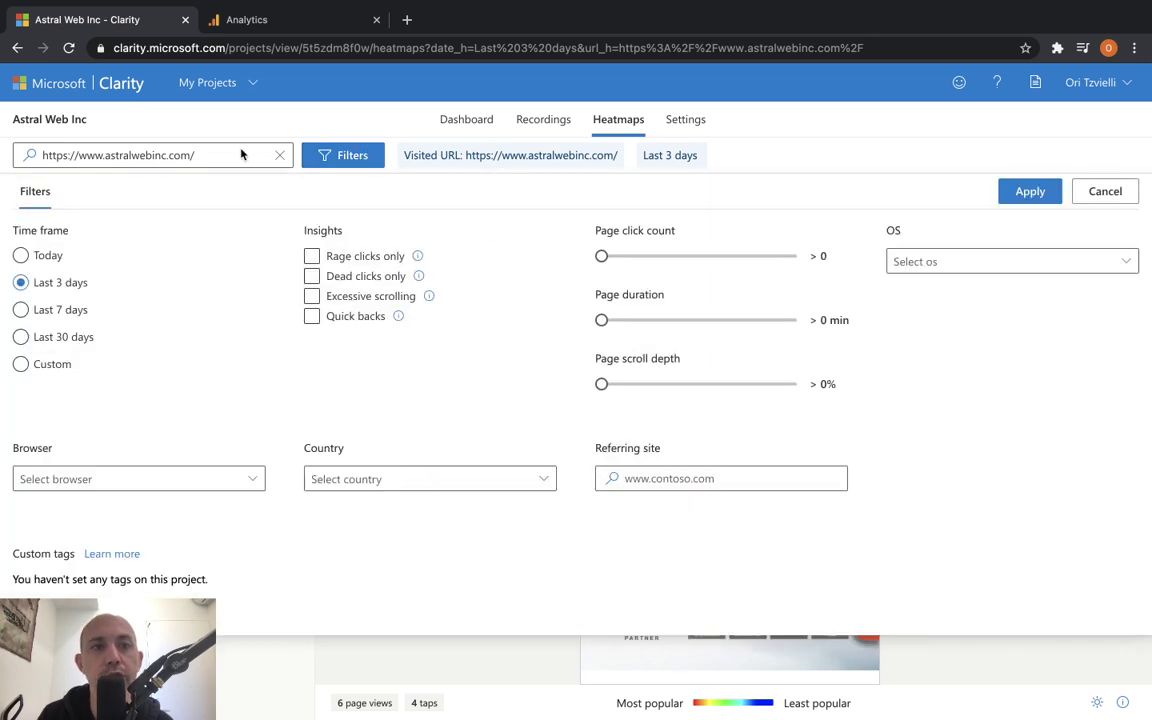
click(344, 158)
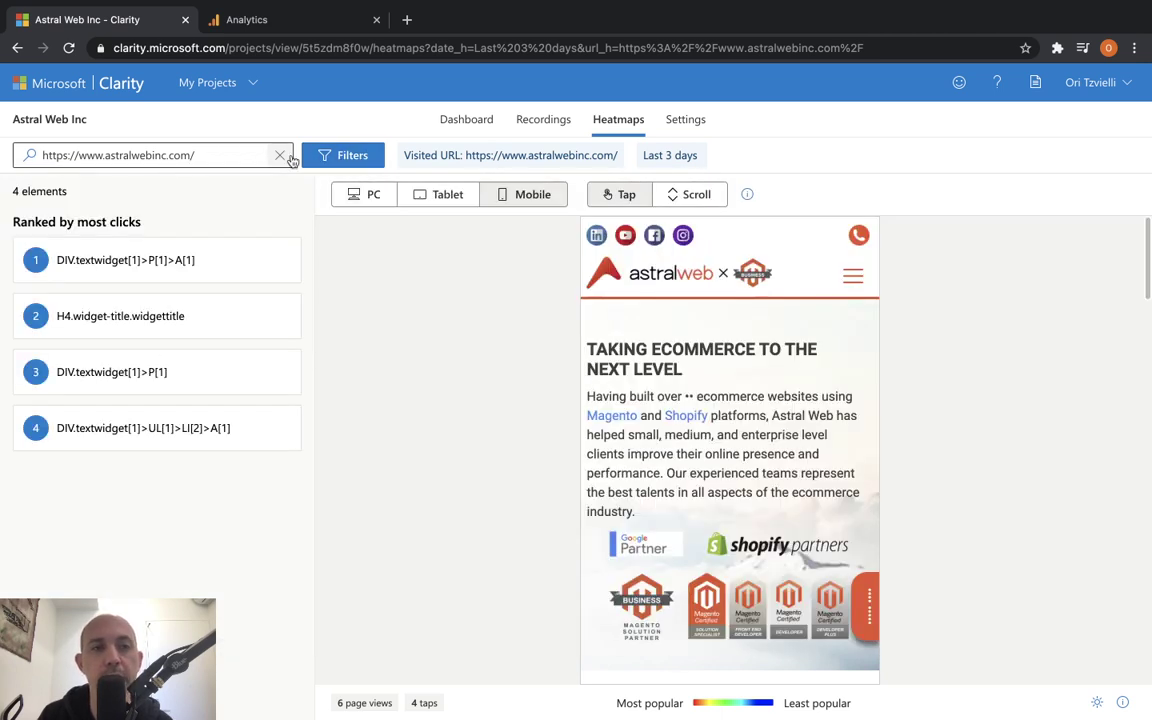
click(214, 154)
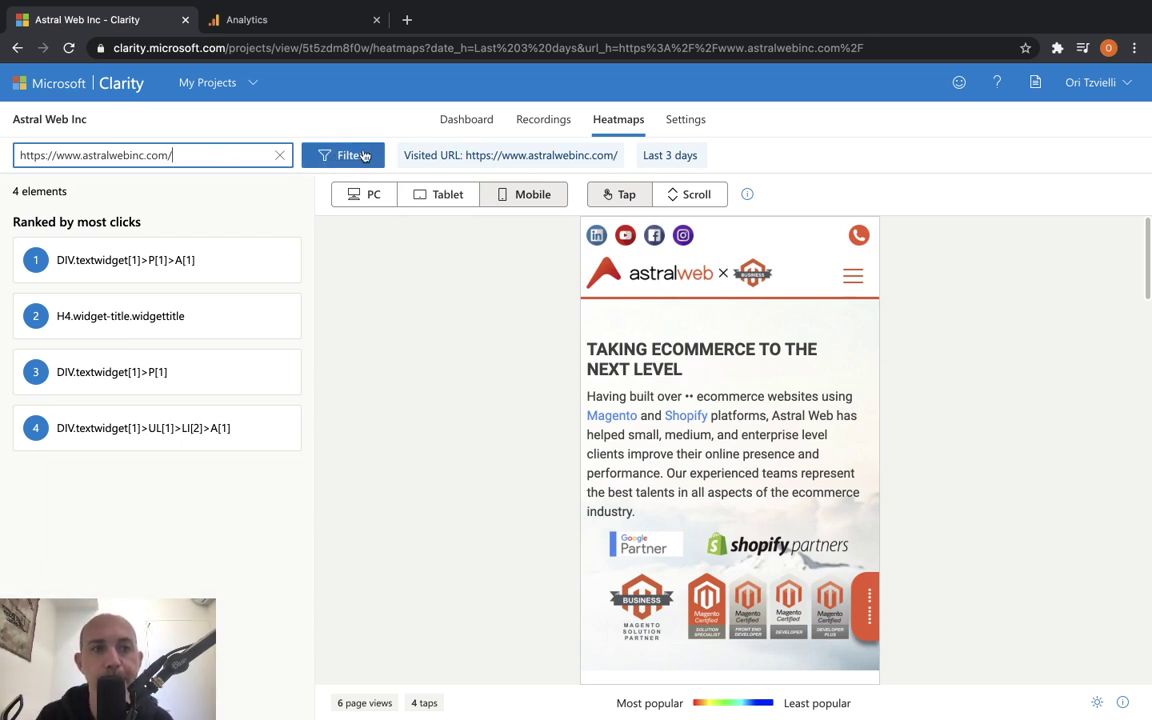
click(242, 319)
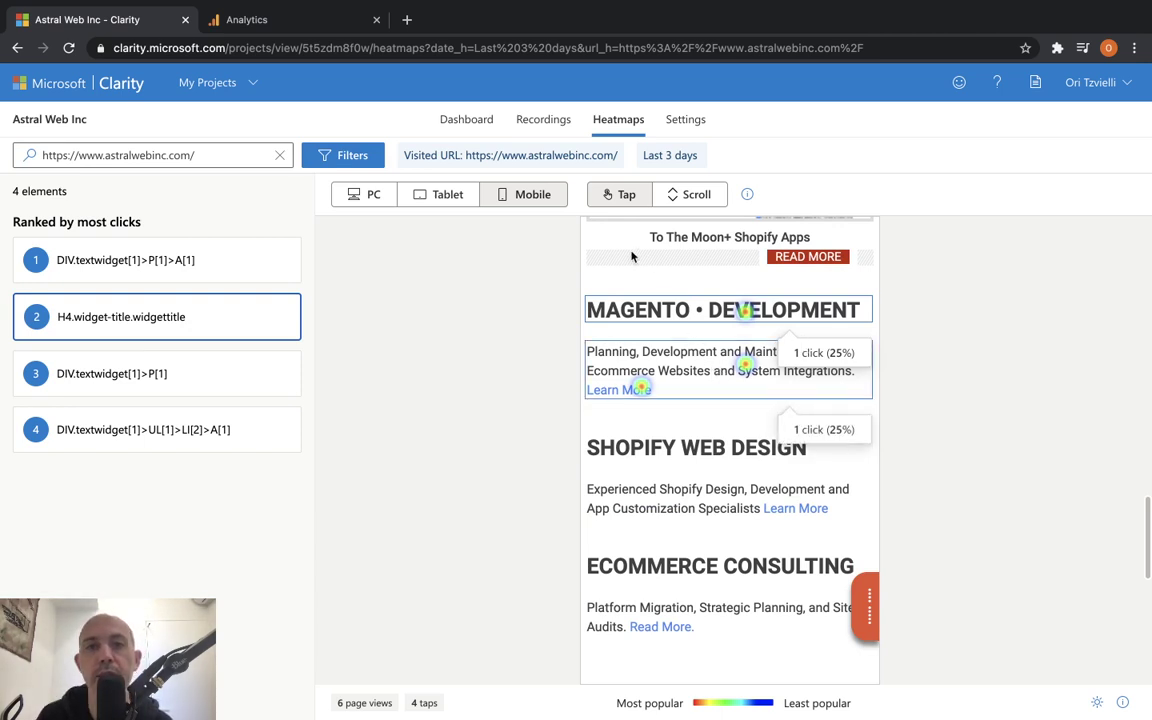
Review the project's overview, team and setup settings, including the tracking code and the Google Analytics integration.
click(680, 121)
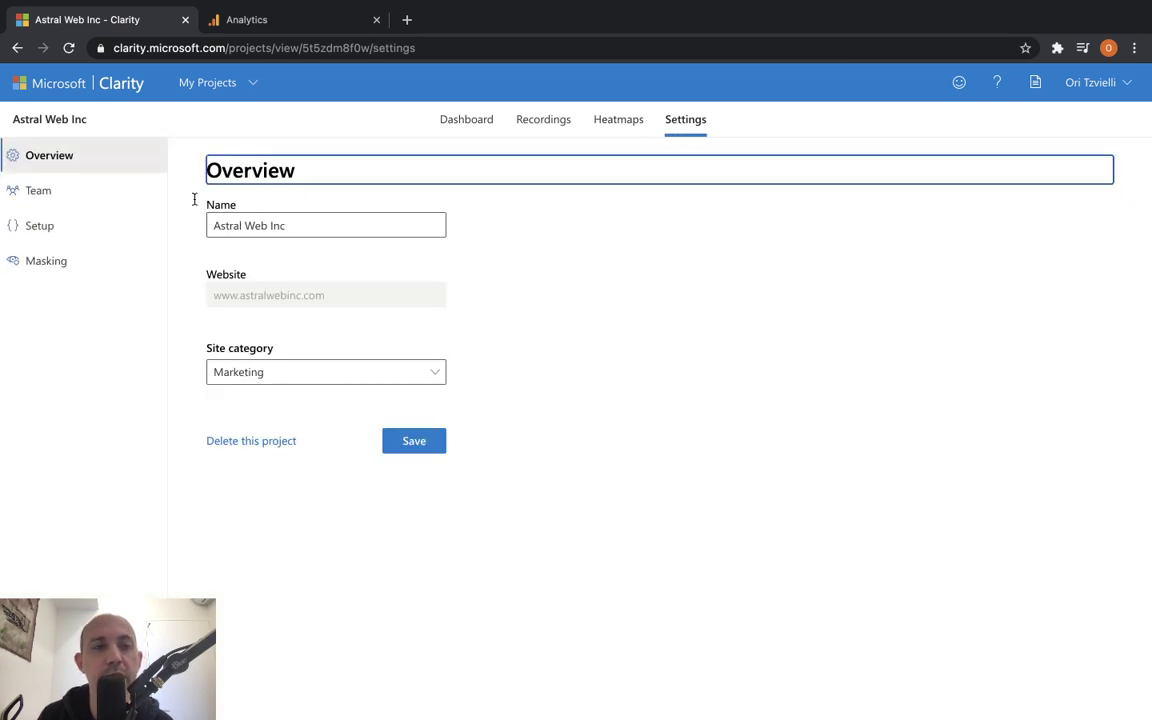
click(70, 200)
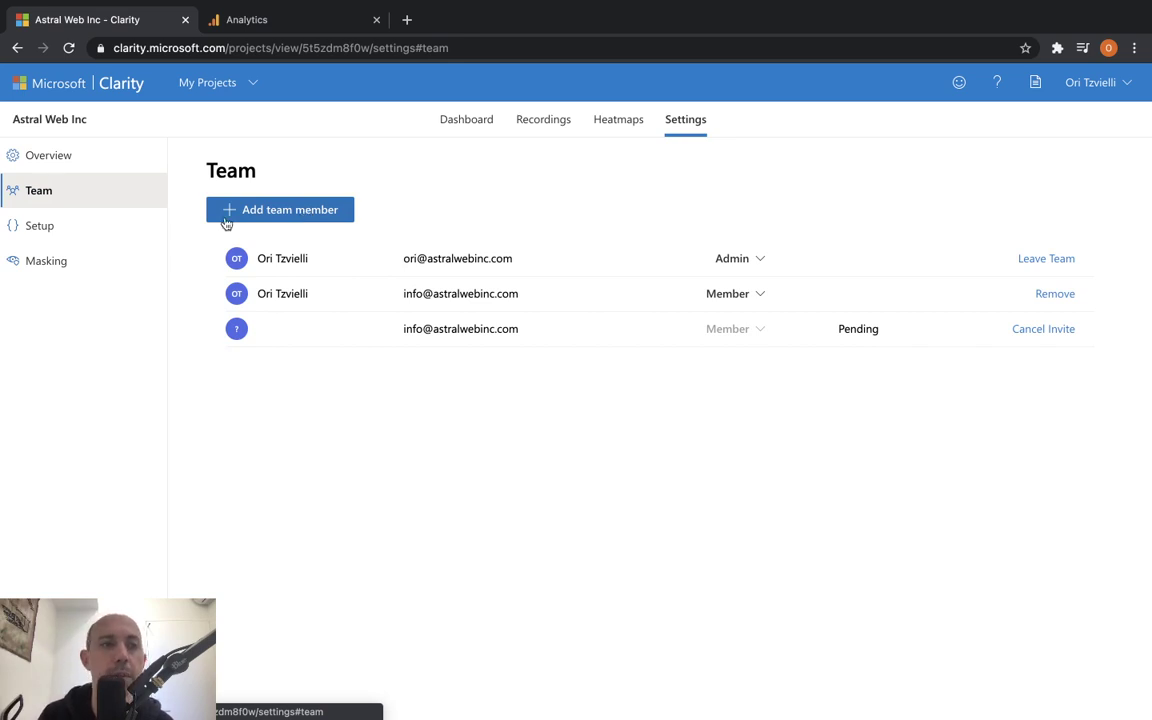
click(113, 232)
scroll(751, 402, down, 1)
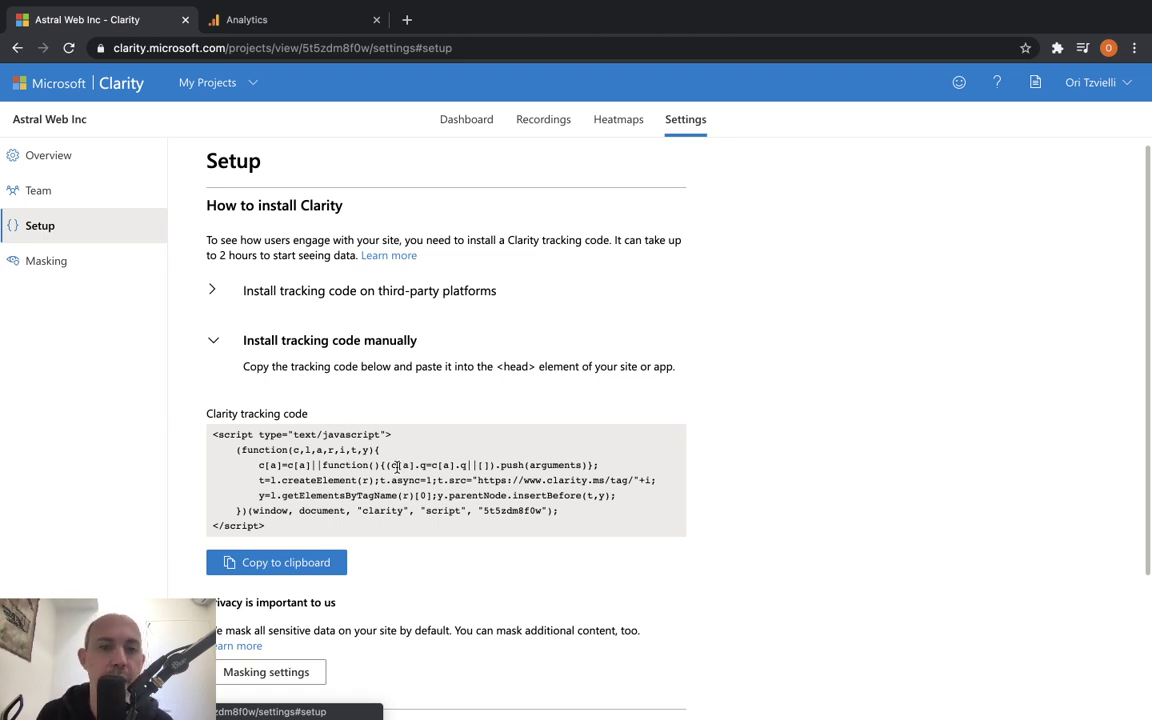
scroll(458, 491, down, 3)
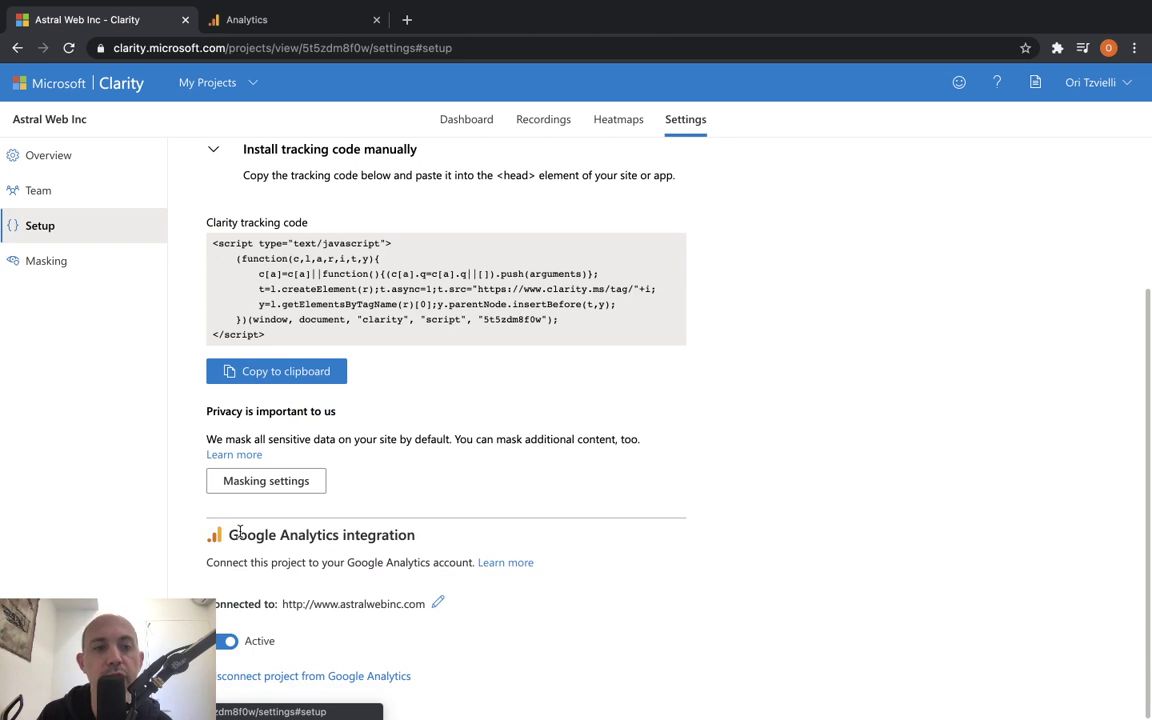
drag(240, 531, 416, 536)
click(333, 604)
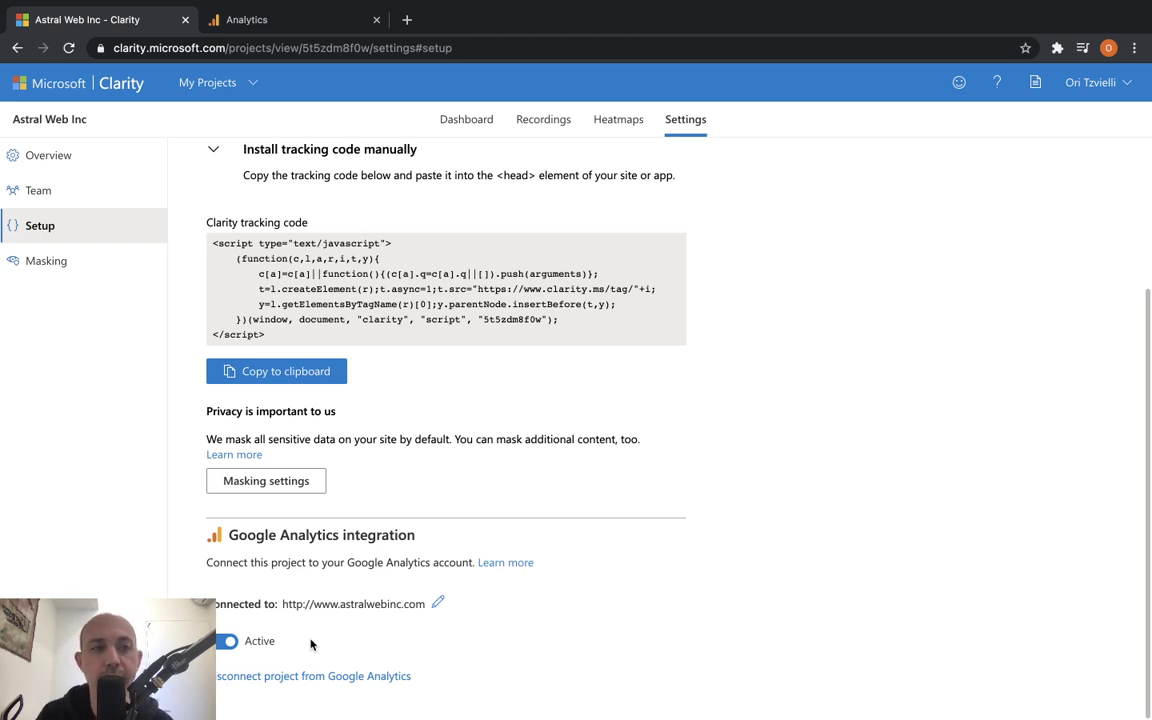
Switch to Google Analytics, check the property's custom dimensions for Clarity Playback URL, and return to the admin overview.
click(300, 18)
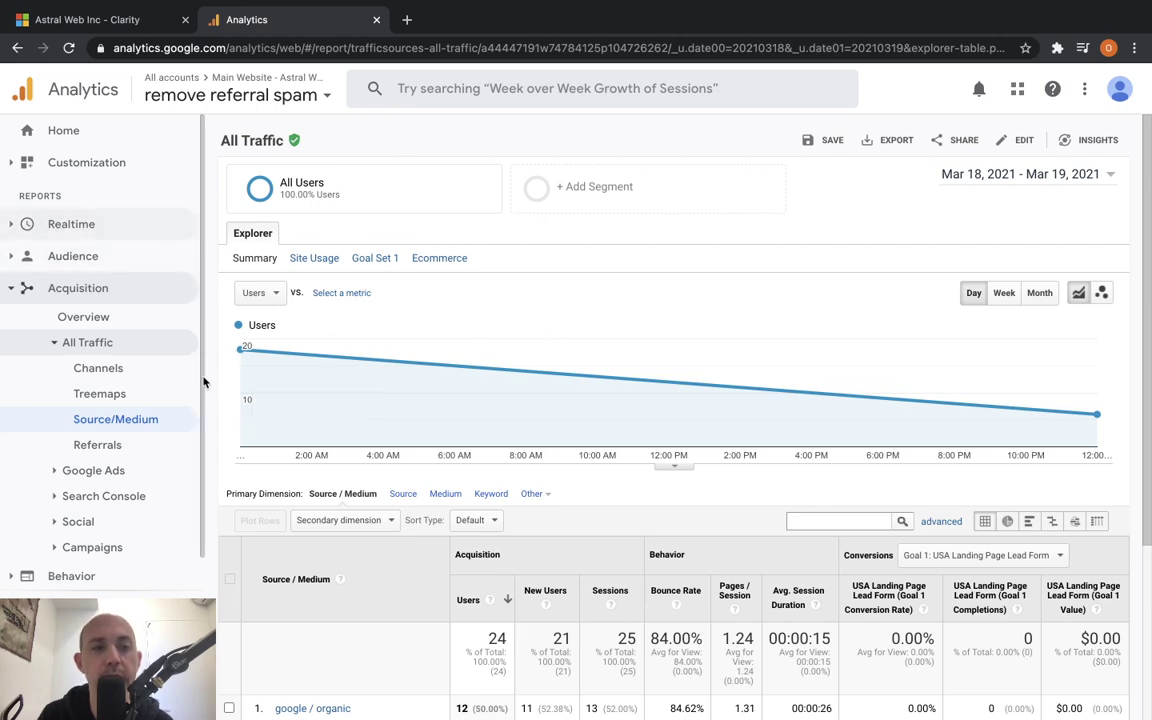
click(45, 690)
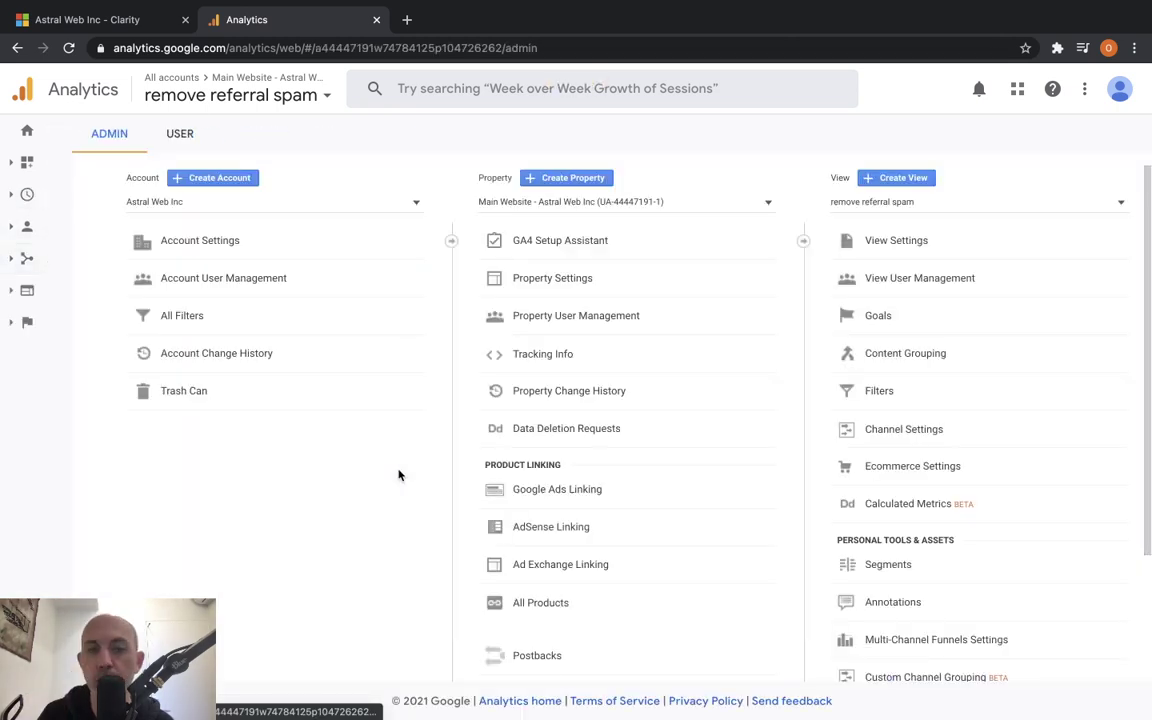
scroll(670, 485, down, 2)
click(576, 568)
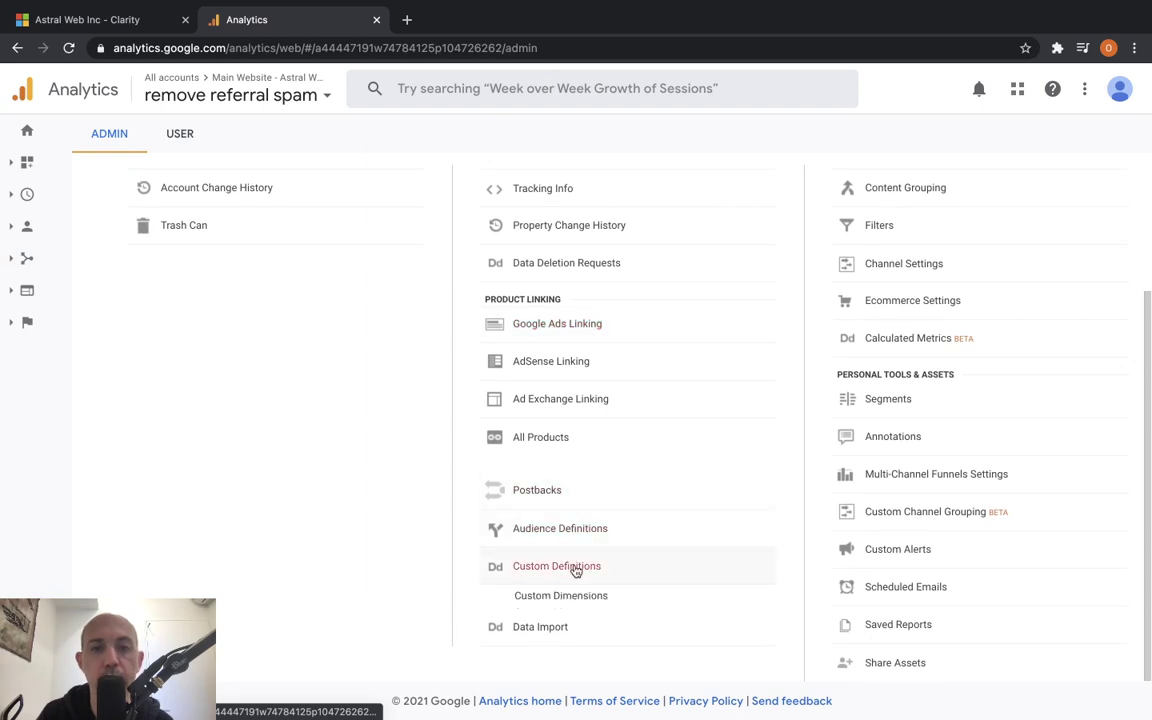
click(535, 597)
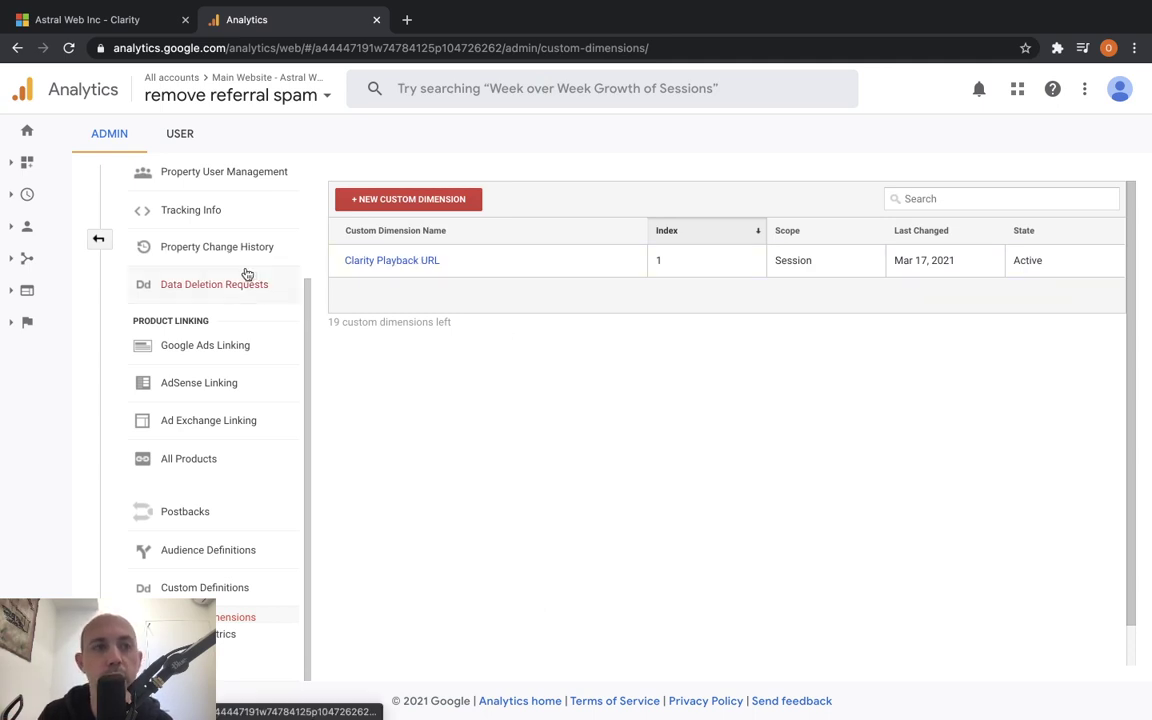
click(101, 241)
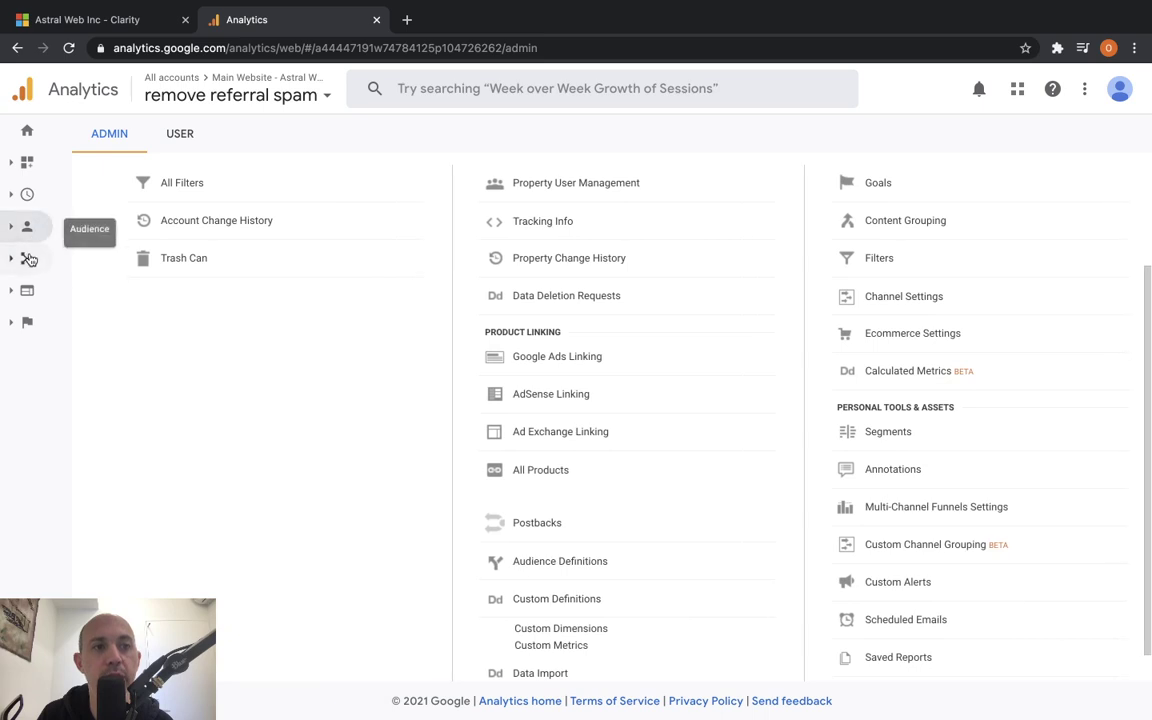
Switch back to Microsoft Clarity and reopen the project's session recordings for the last 3 days.
click(130, 20)
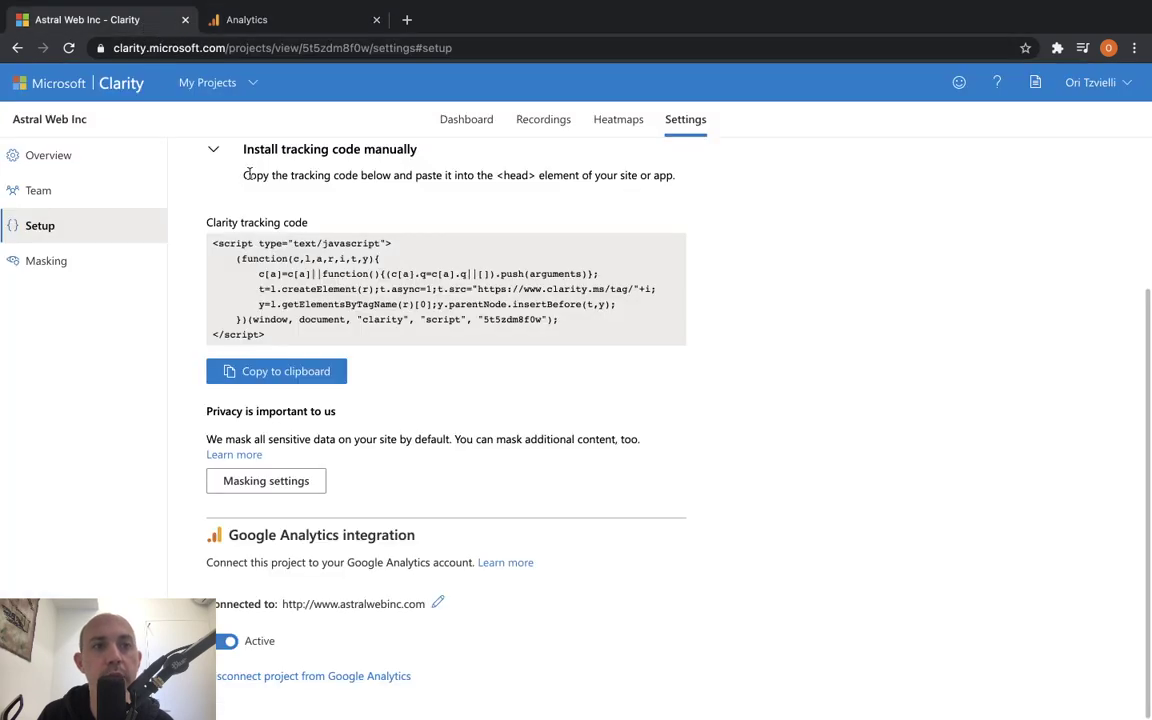
click(541, 119)
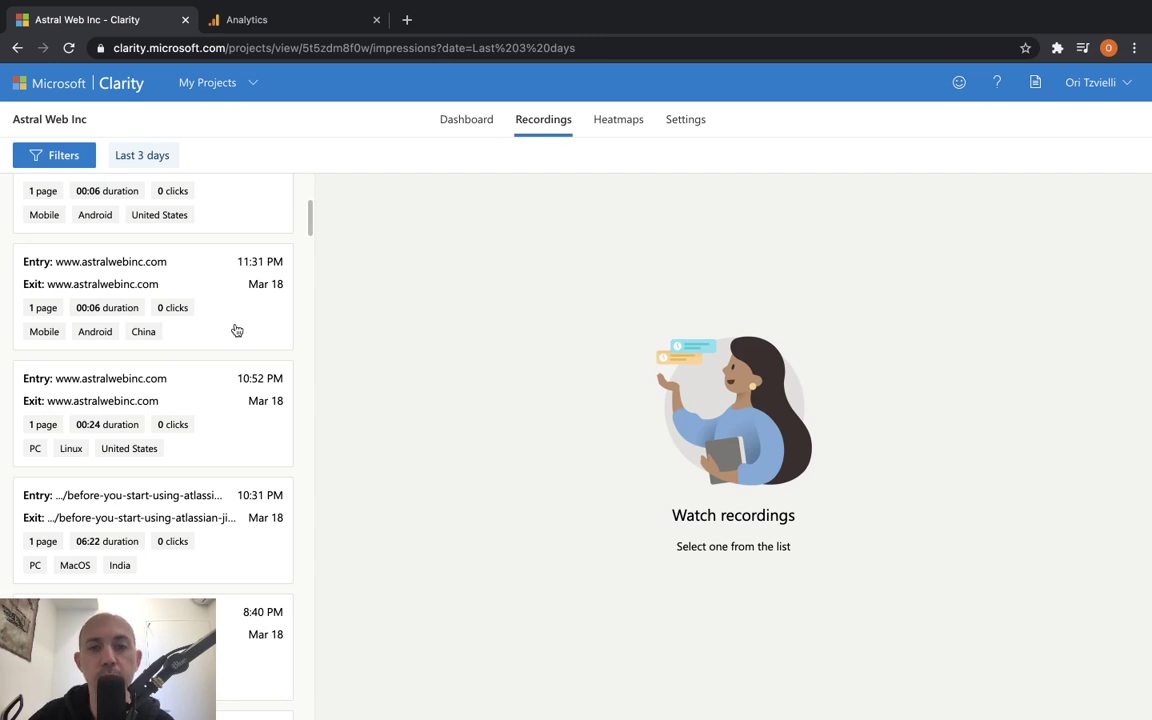
Switch to Google Analytics and open the Source/Medium report for all traffic acquisition, looking over its table of traffic sources.
click(321, 26)
scroll(540, 320, up, 2)
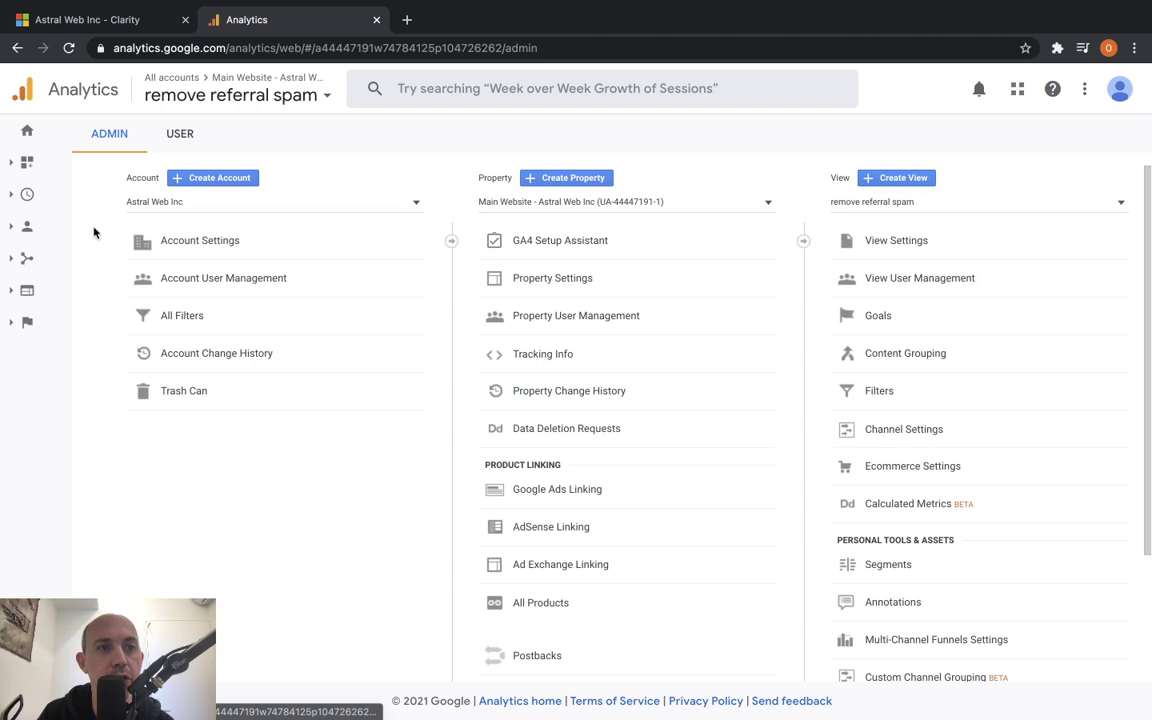
click(27, 258)
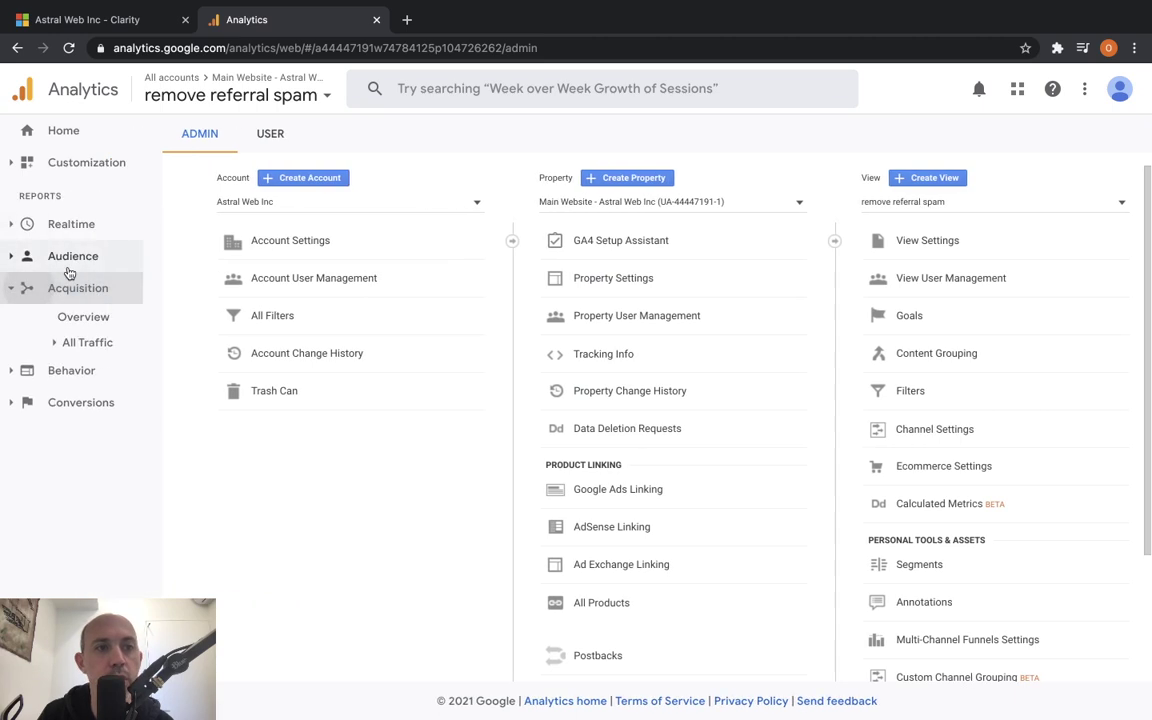
click(96, 344)
click(118, 421)
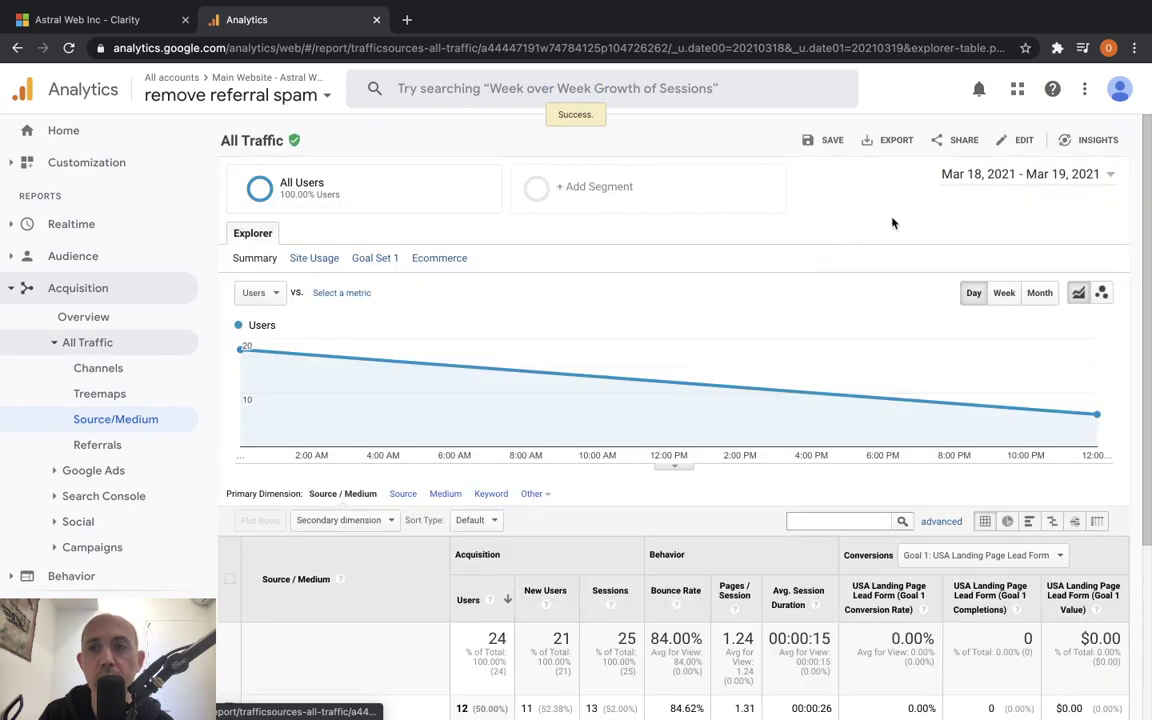
scroll(786, 364, down, 3)
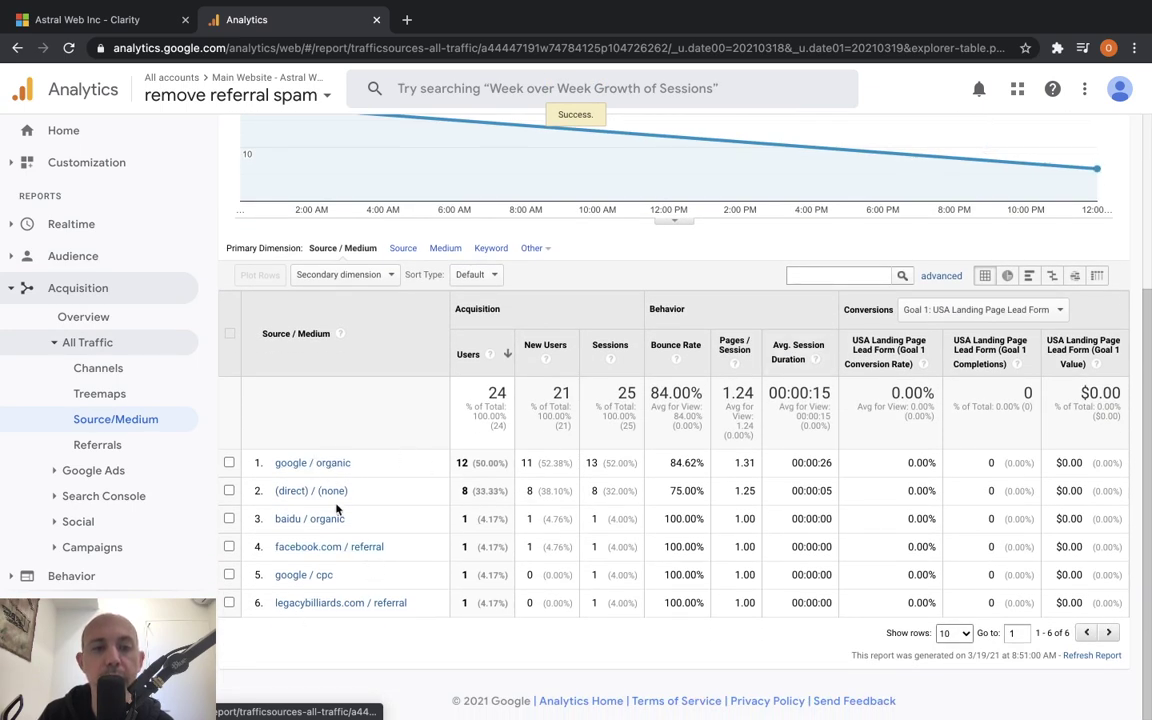
scroll(515, 527, up, 2)
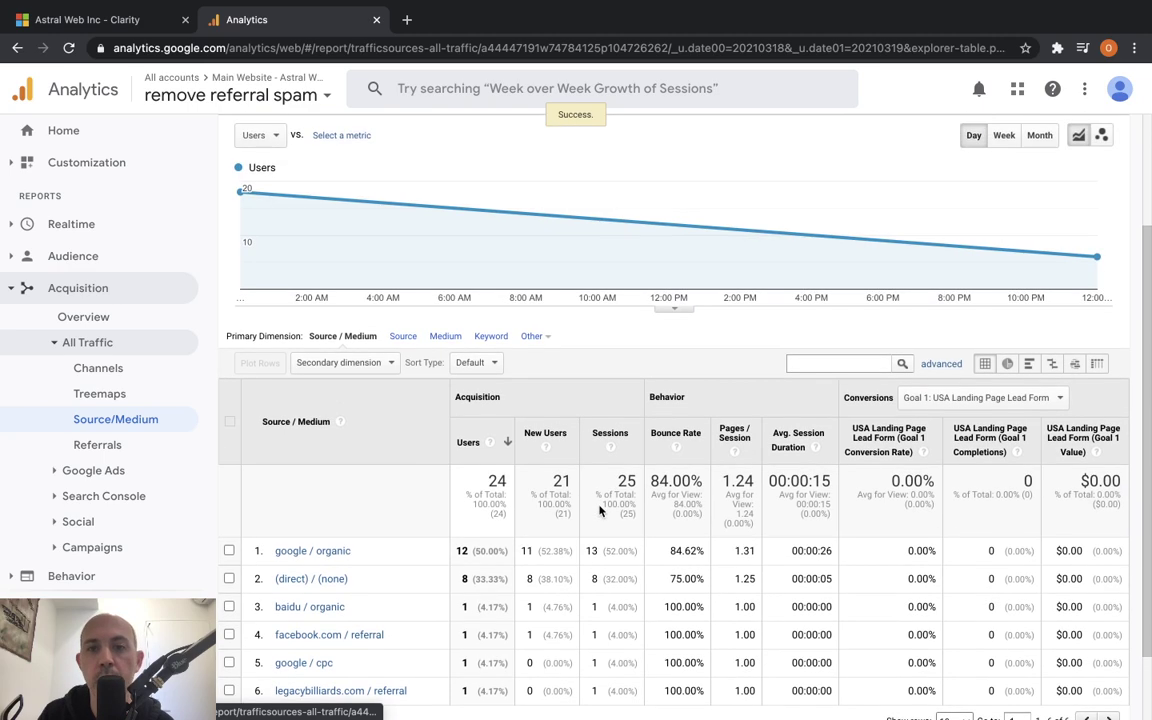
Add Clarity Playback URL as the secondary dimension of the Source/Medium report.
click(355, 362)
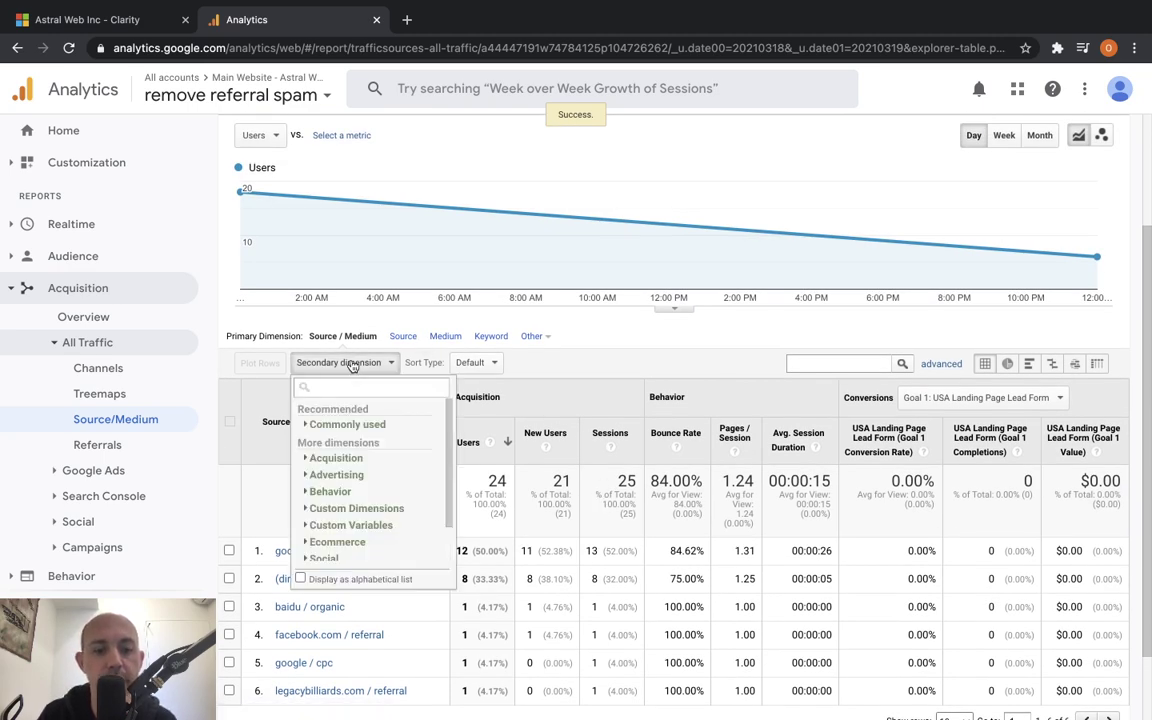
text(clari)
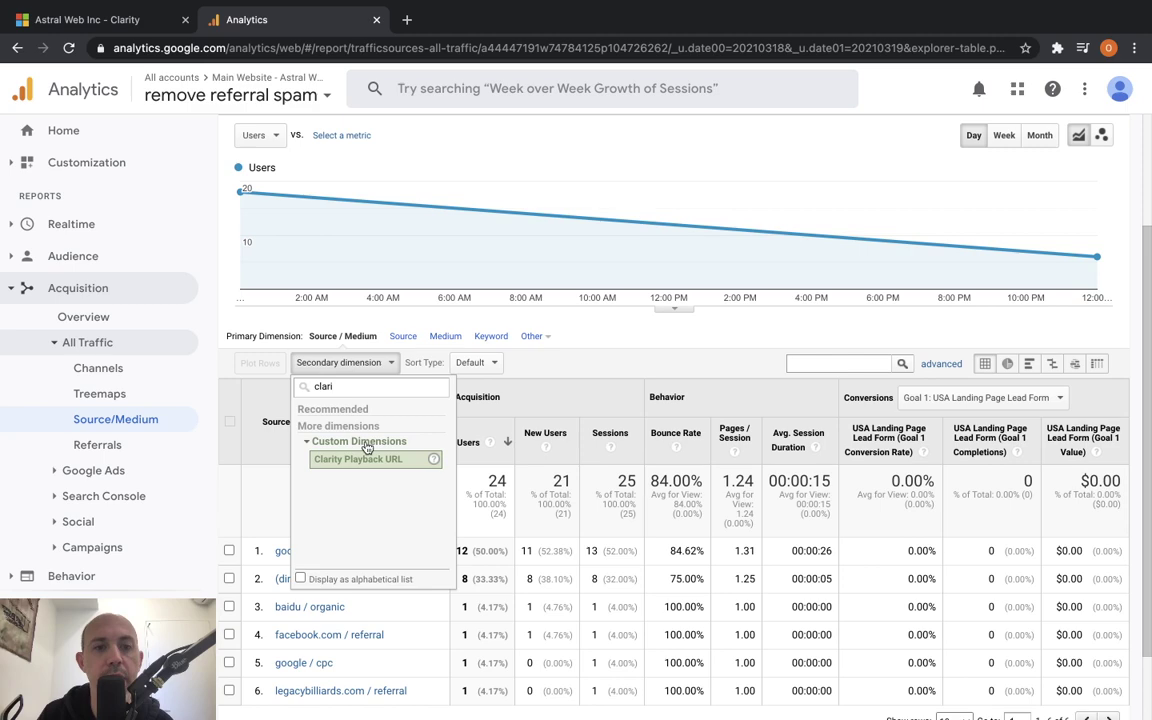
click(357, 459)
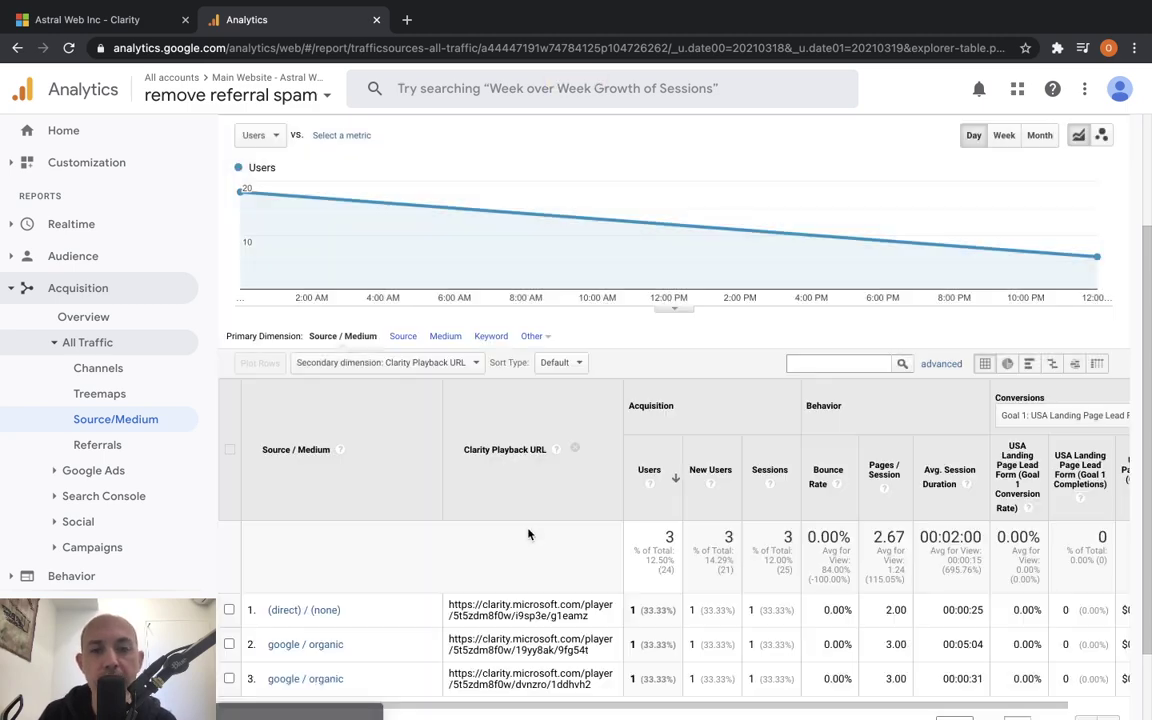
scroll(617, 550, down, 2)
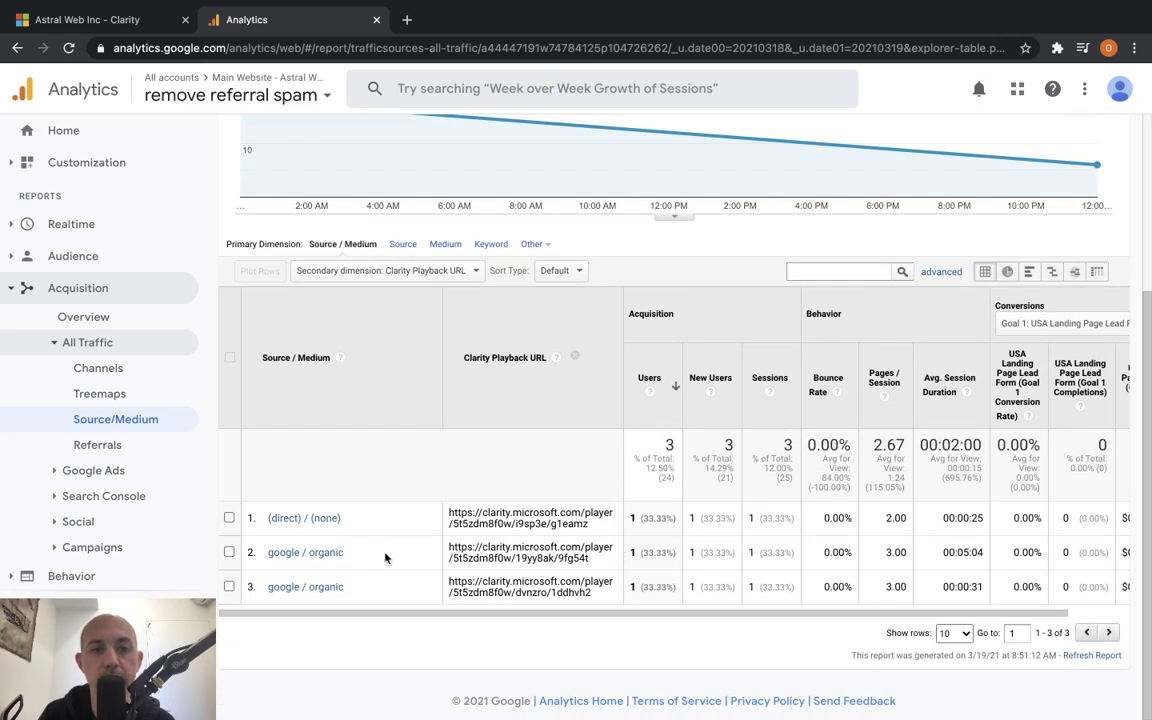
Copy the Clarity Playback URL from the second row, google / organic, and open it in a new browser tab.
drag(347, 552, 260, 553)
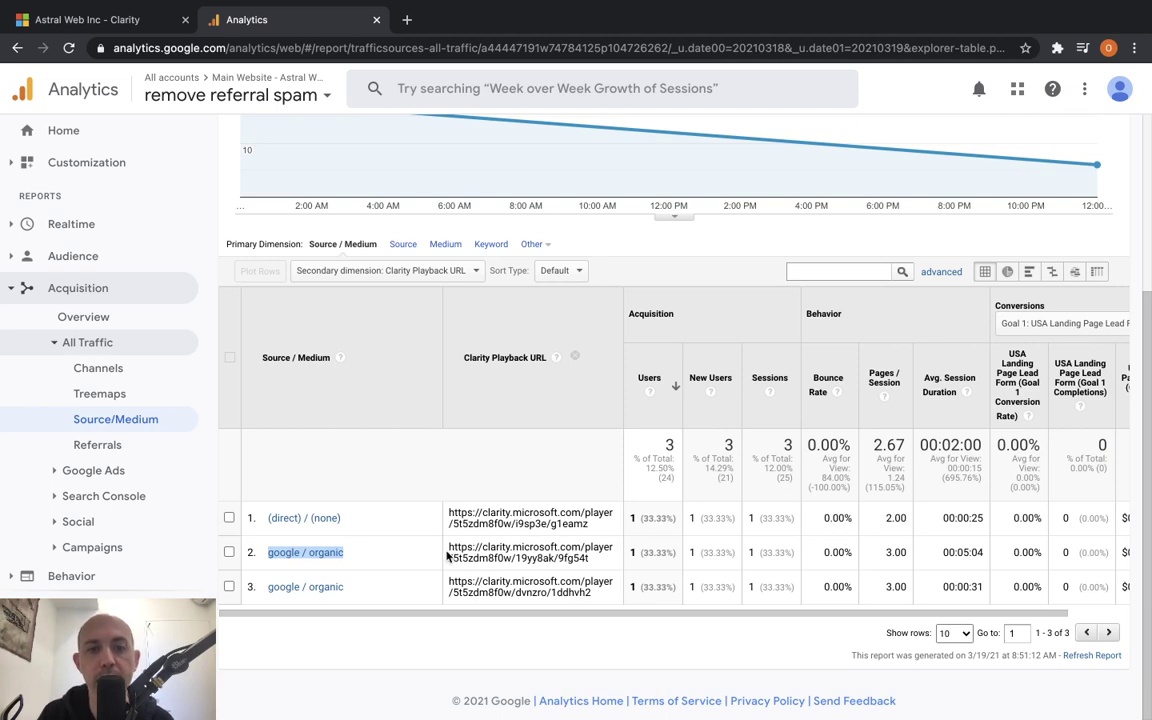
drag(448, 546, 597, 565)
key(ctrl+c)
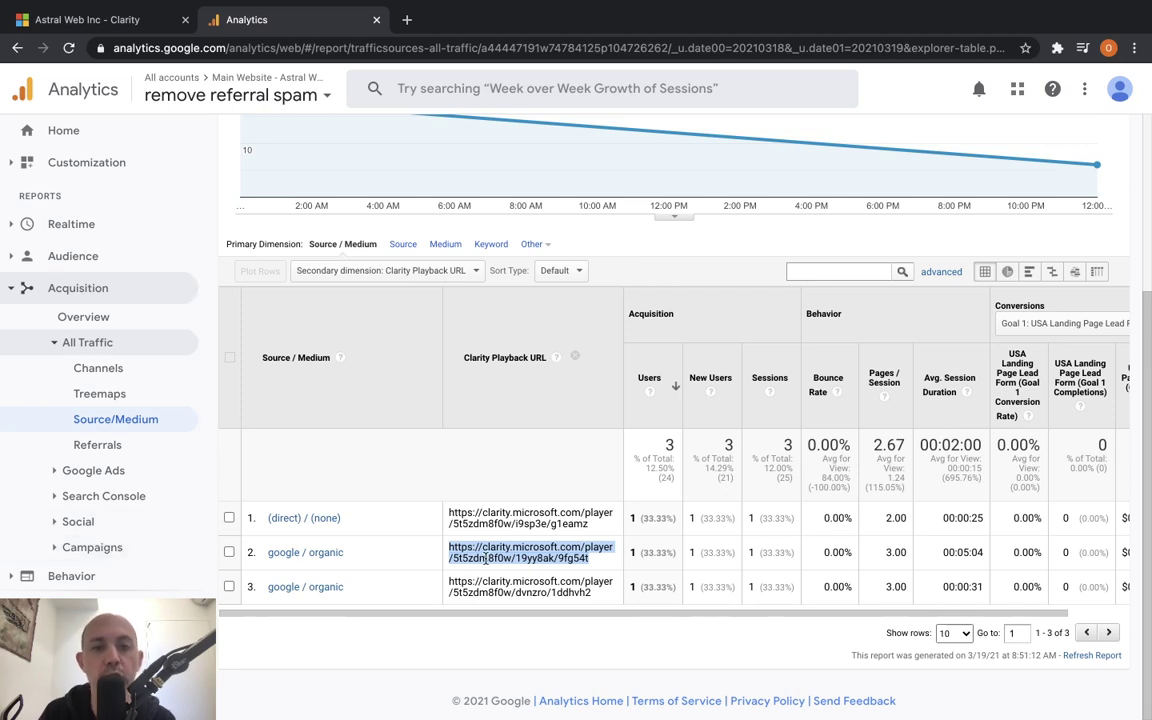
click(408, 20)
key(ctrl+v)
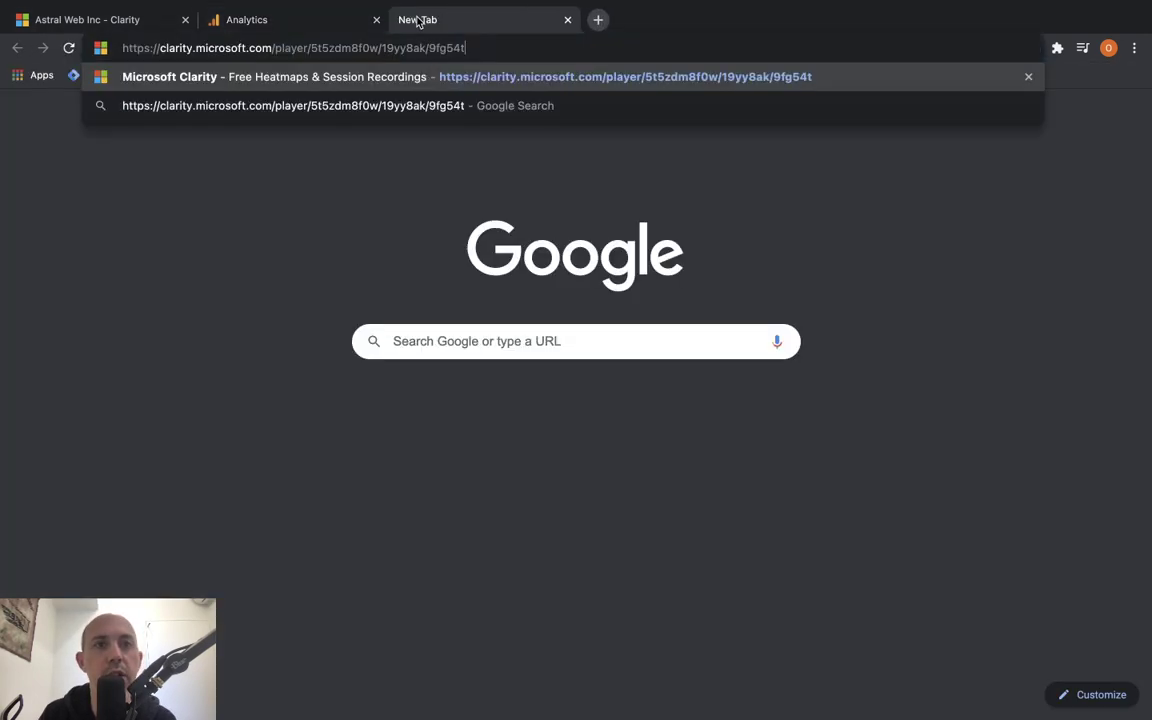
key(Return)
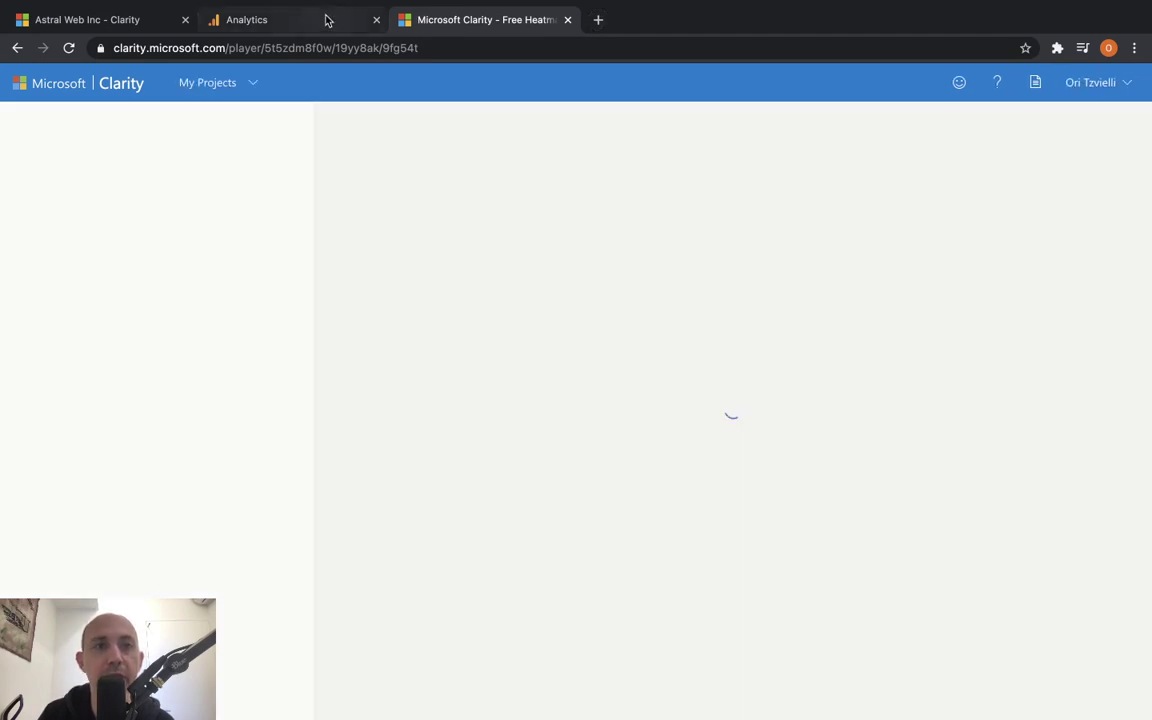
Recheck the playback URLs in the Google Analytics report, return to the opened Clarity recording, and pause its playback.
click(327, 18)
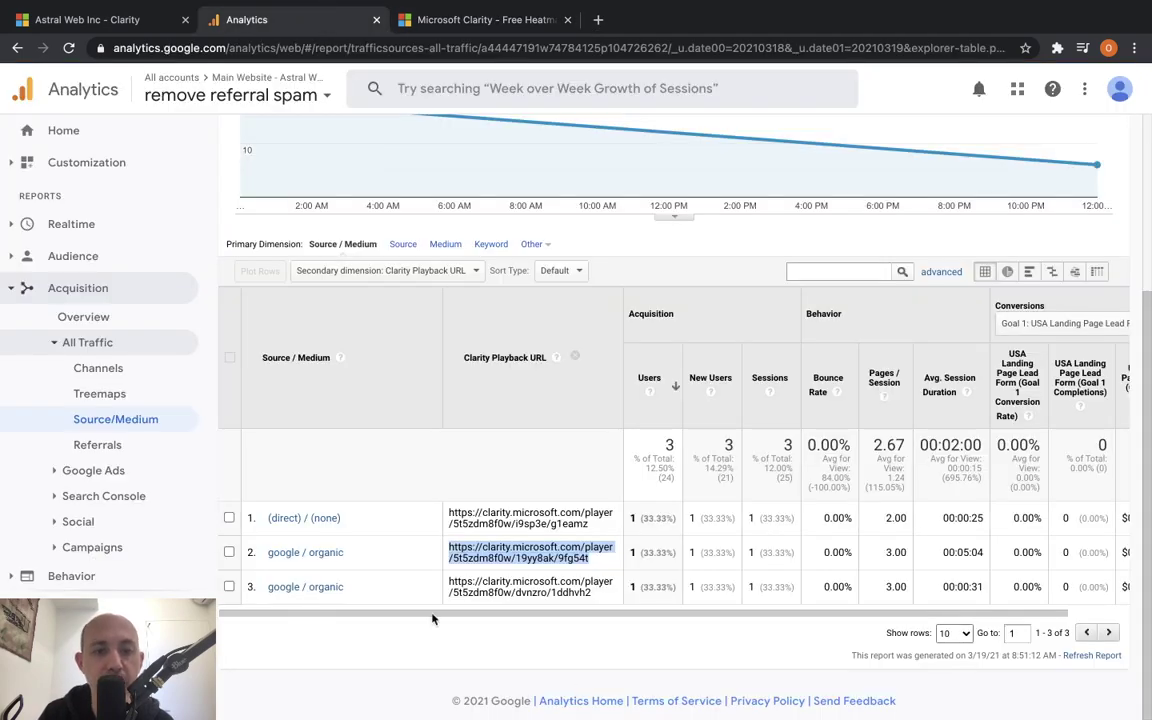
click(477, 22)
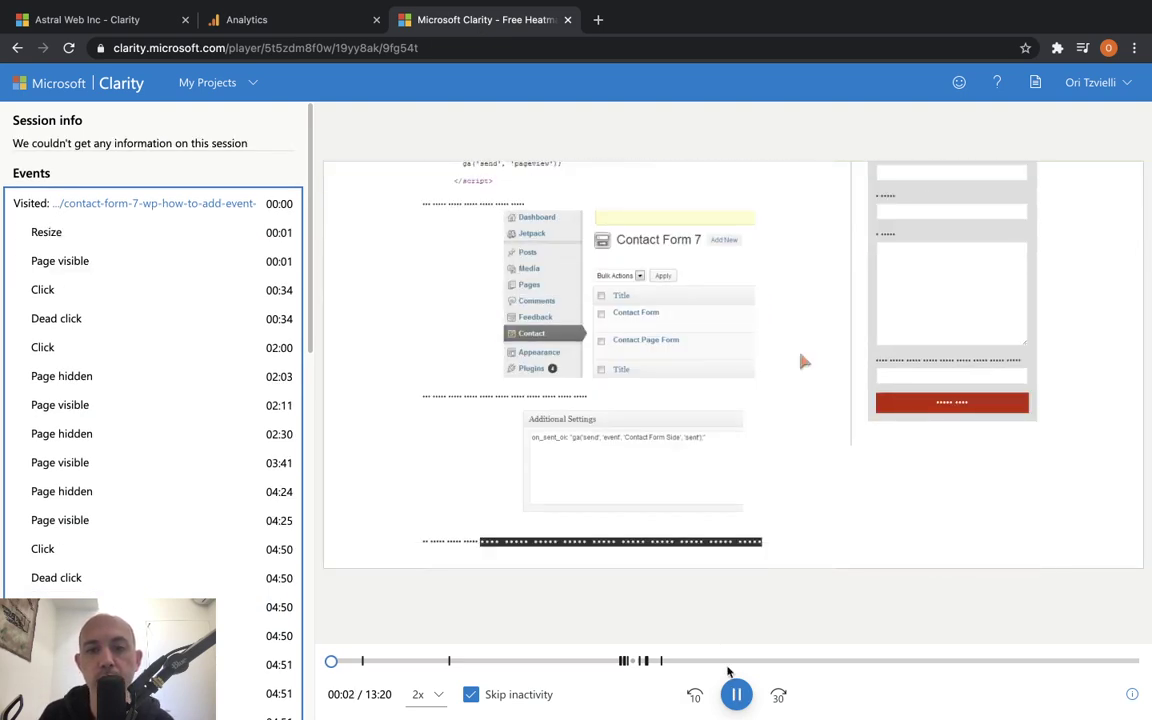
click(733, 691)
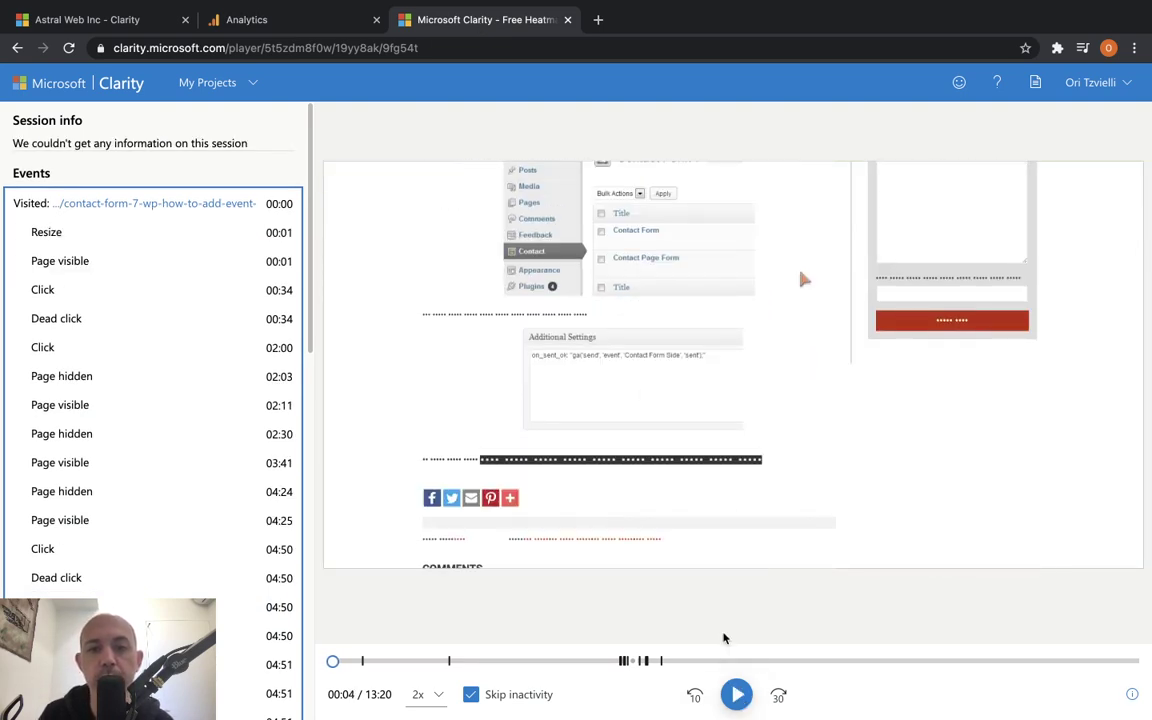
Go back to the Astral Web Inc project in Clarity, review its masking settings, and return to the project dashboard.
click(334, 24)
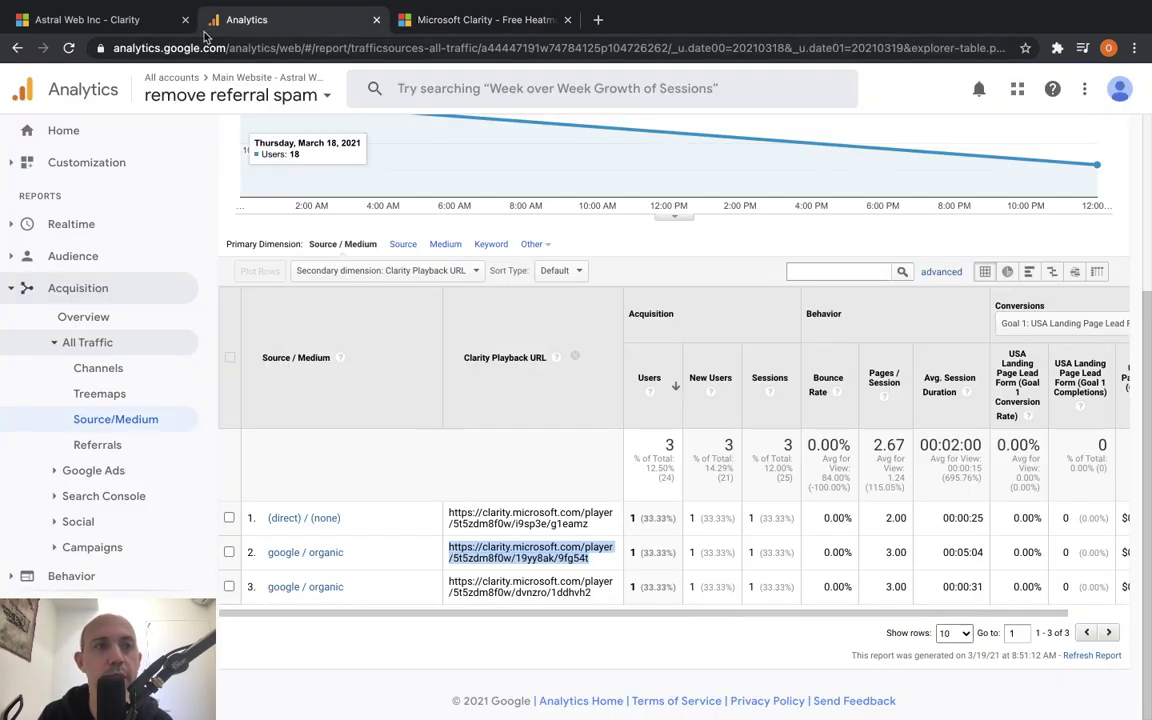
click(128, 20)
click(685, 121)
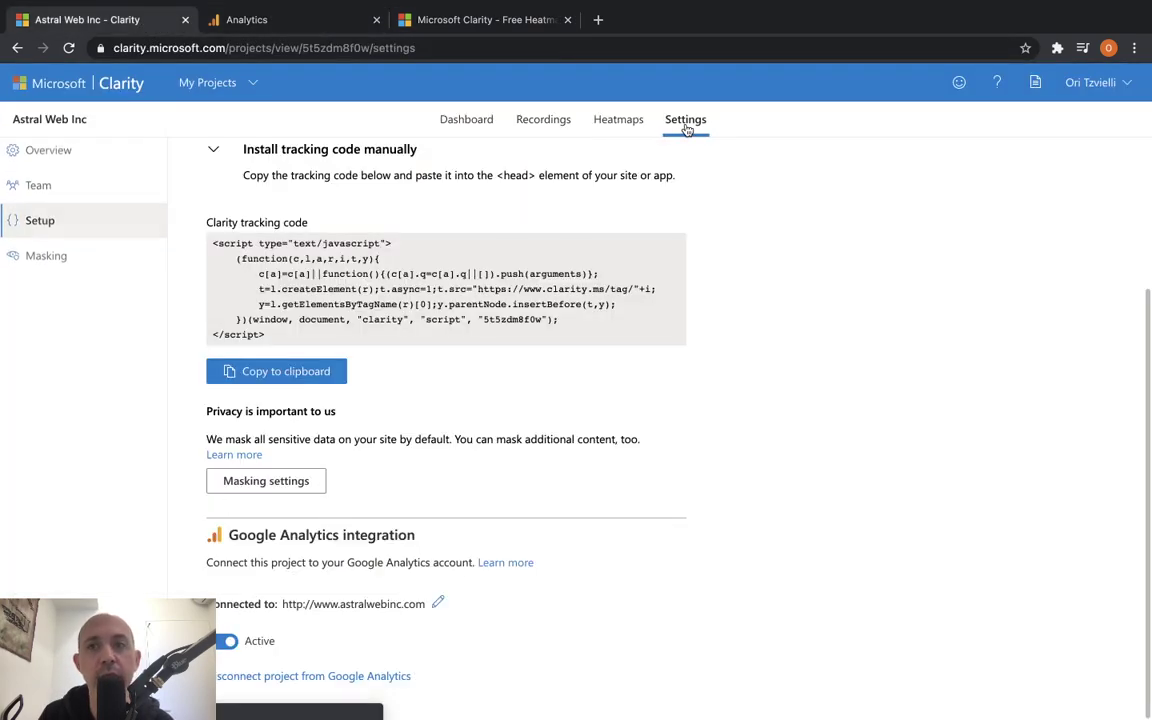
click(110, 262)
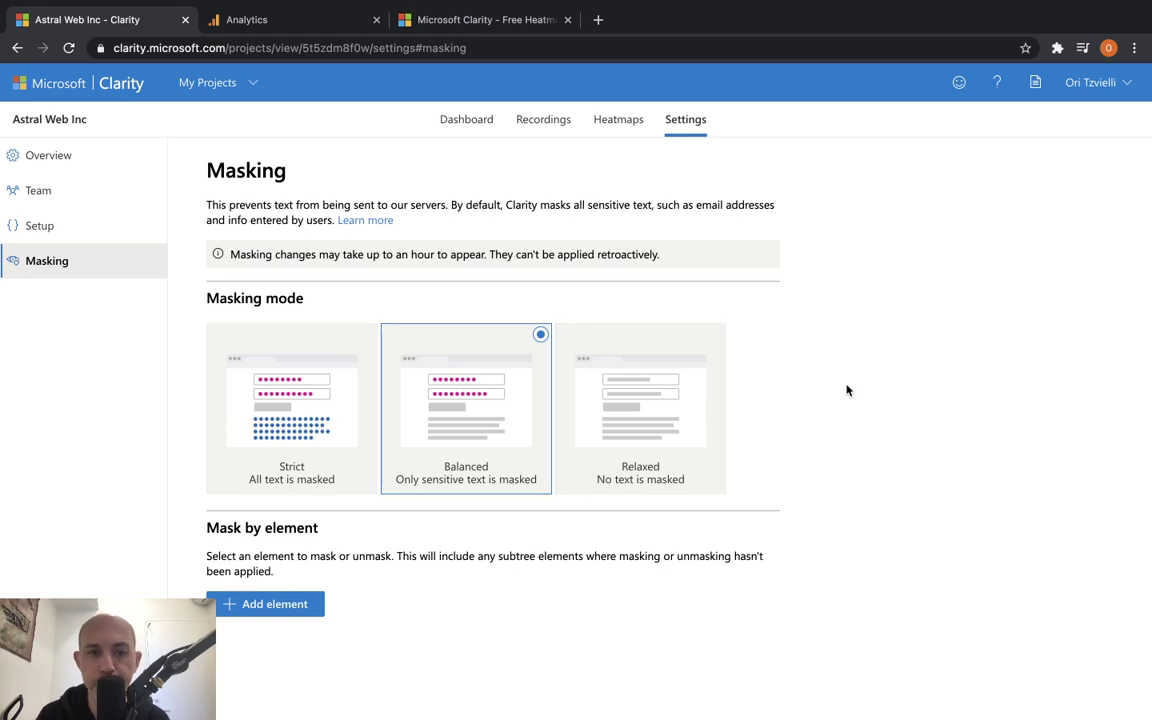
click(106, 168)
click(478, 124)
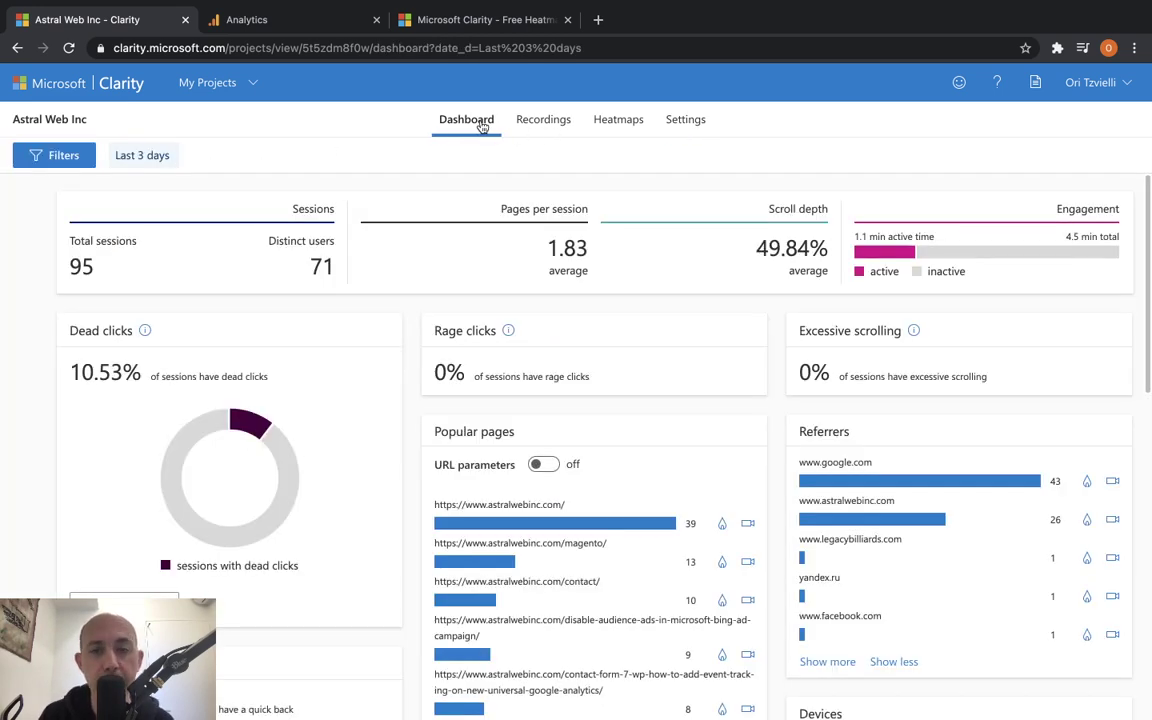